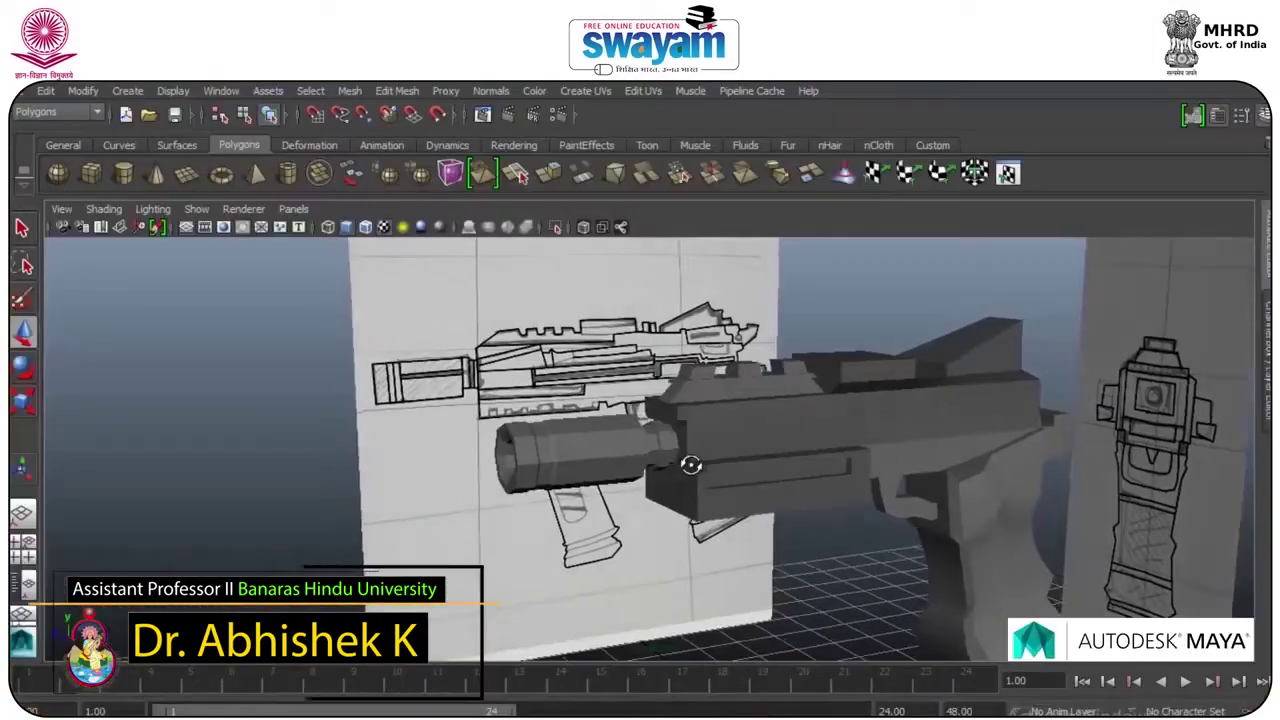
Step: Insert edge loops at the inner and outer rims of the barrel's muzzle opening, checking the barrel in smooth mesh preview
{"action": "left_click", "coordinate": [591, 443]}
{"action": "scroll", "coordinate": [593, 450], "scroll_direction": "up", "scroll_amount": 3}
{"action": "left_click_drag", "start_coordinate": [593, 450], "coordinate": [673, 450], "text": "alt"}
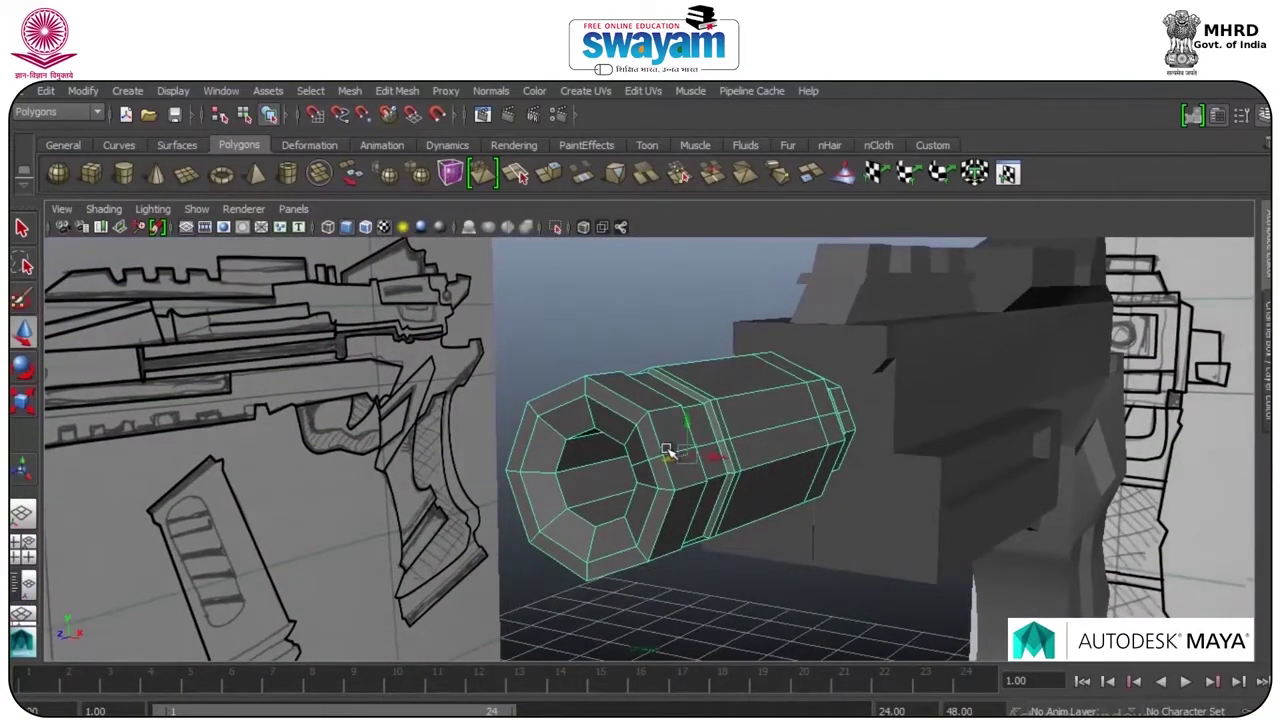
{"action": "key", "text": "3"}
{"action": "left_click_drag", "start_coordinate": [742, 470], "coordinate": [620, 462], "text": "alt"}
{"action": "key", "text": "1"}
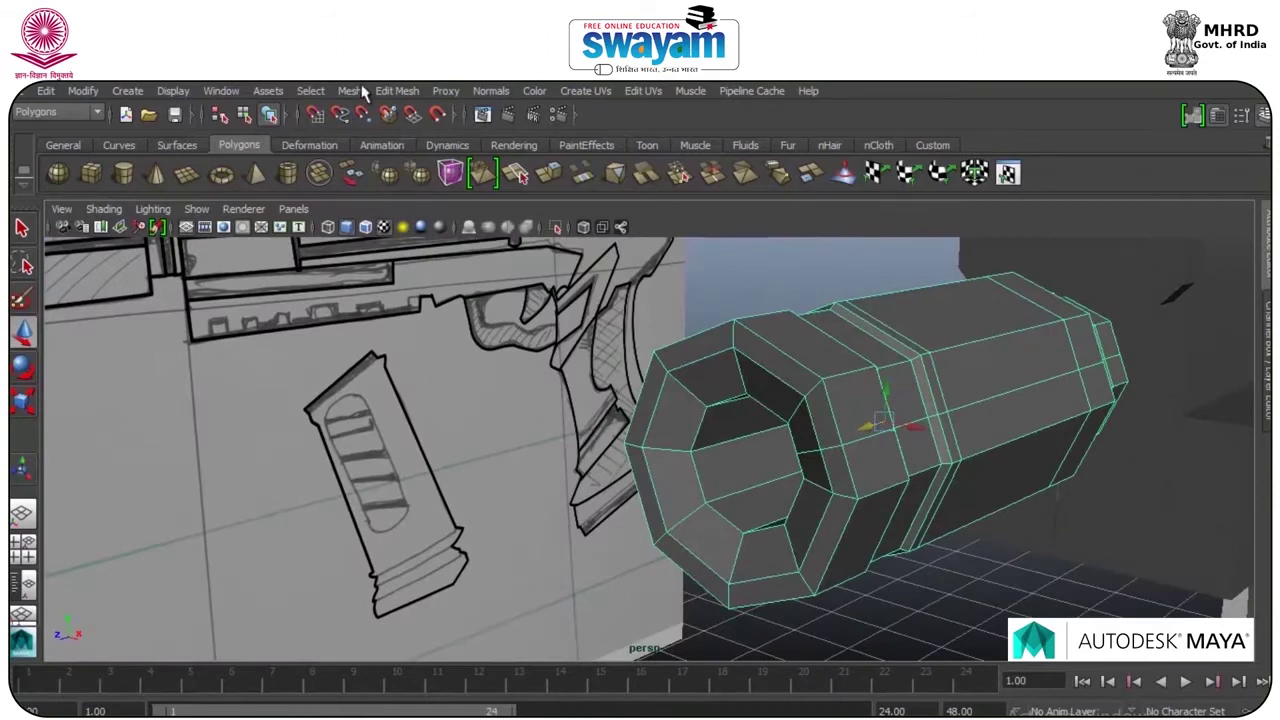
{"action": "left_click", "coordinate": [397, 91]}
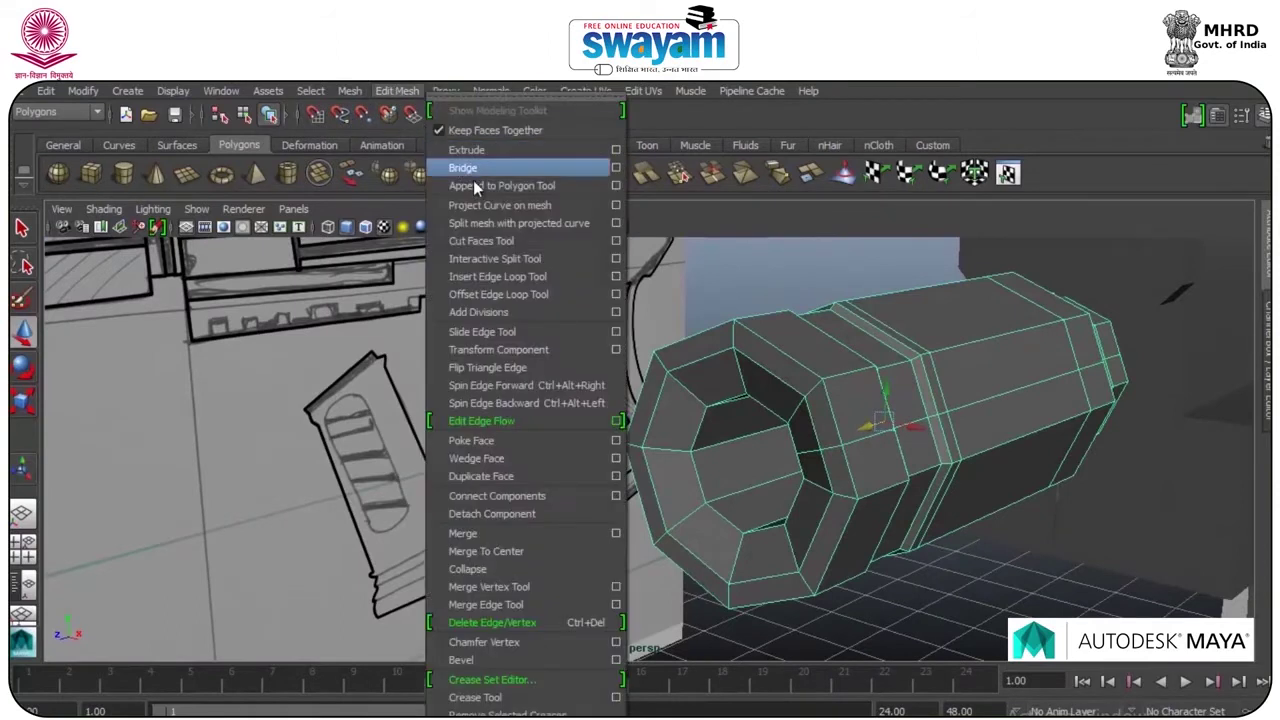
{"action": "left_click", "coordinate": [508, 292]}
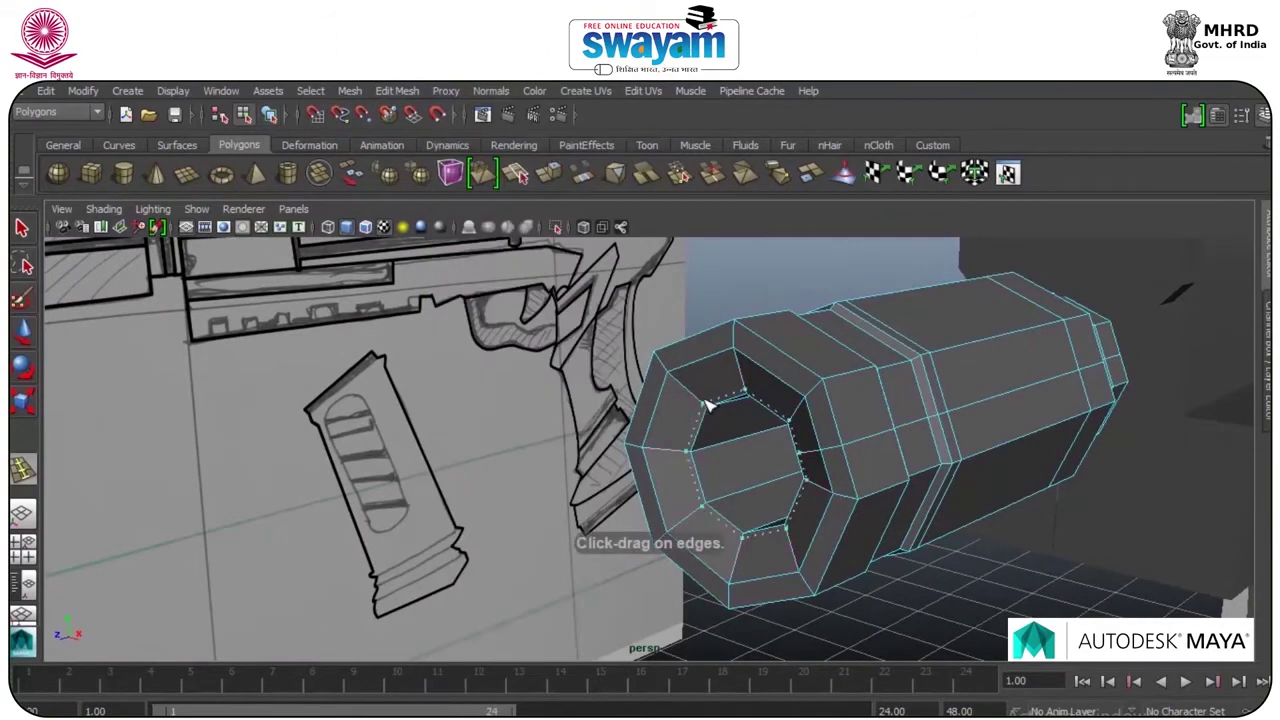
{"action": "left_click", "coordinate": [706, 404]}
{"action": "key", "text": "2"}
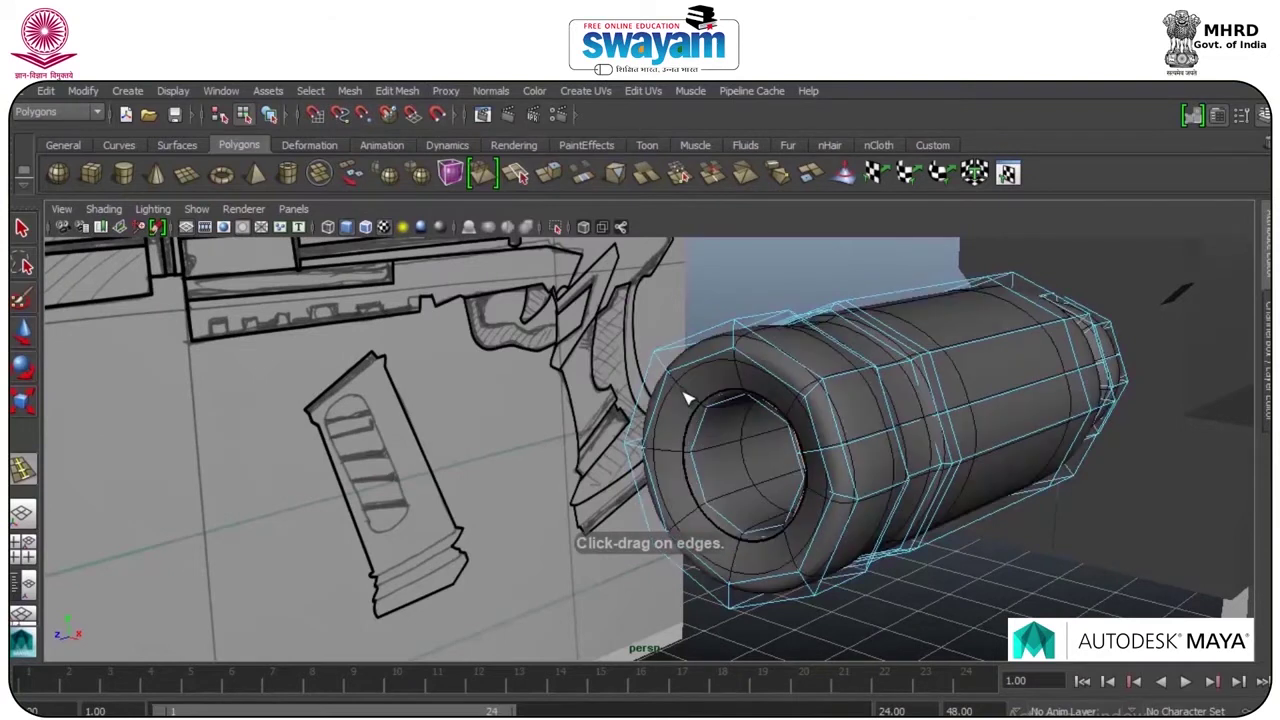
{"action": "key", "text": "1"}
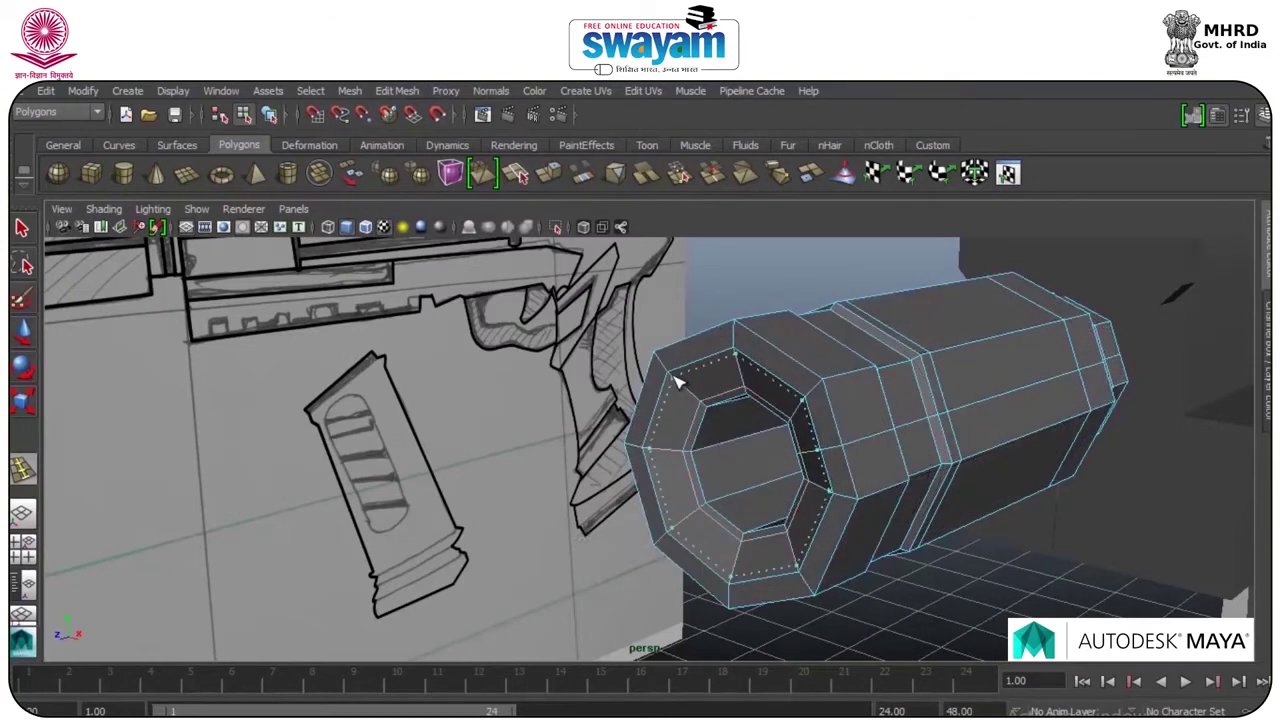
{"action": "left_click_drag", "start_coordinate": [680, 382], "coordinate": [520, 502], "text": "alt"}
{"action": "key", "text": "3"}
{"action": "key", "text": "1"}
Step: Insert supporting edge loops along the stepped rear neck of the barrel and leave the barrel in smooth mesh preview
{"action": "left_click_drag", "start_coordinate": [897, 491], "coordinate": [866, 471], "text": "alt"}
{"action": "scroll", "coordinate": [897, 422], "scroll_direction": "up", "scroll_amount": 2}
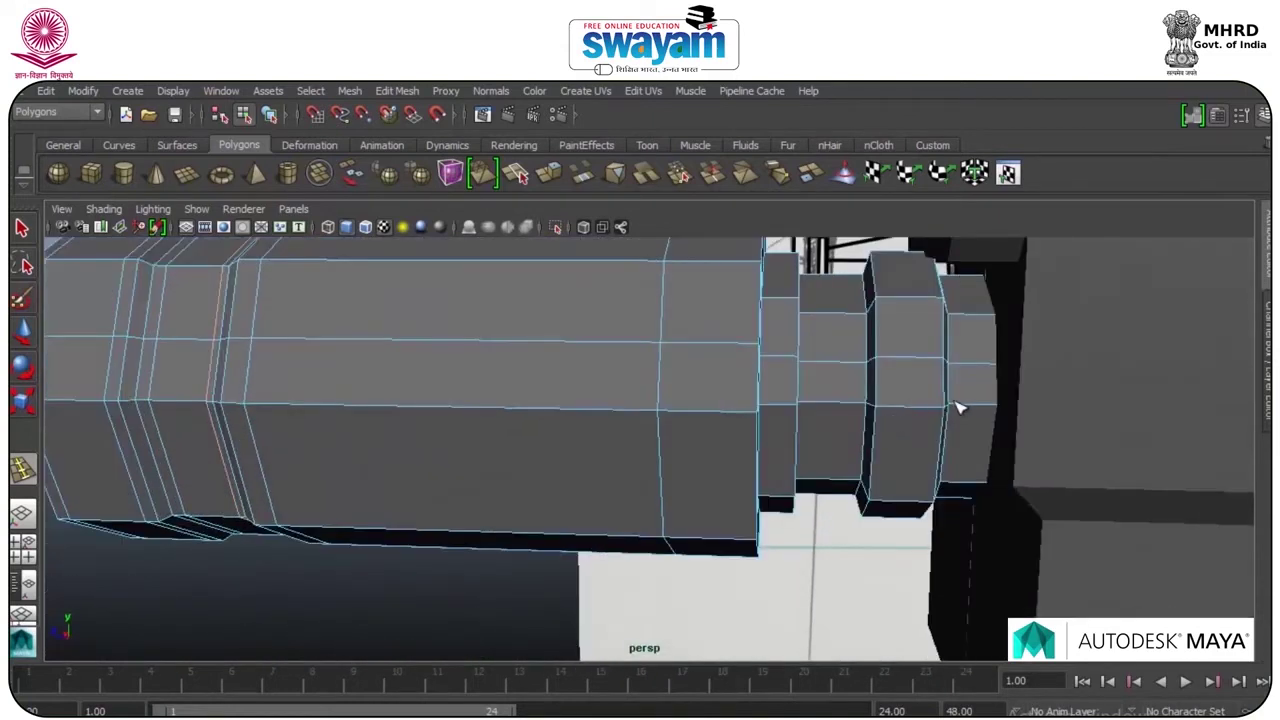
{"action": "left_click_drag", "start_coordinate": [963, 412], "coordinate": [900, 414]}
{"action": "left_click_drag", "start_coordinate": [820, 410], "coordinate": [500, 420]}
{"action": "left_click_drag", "start_coordinate": [398, 451], "coordinate": [388, 455]}
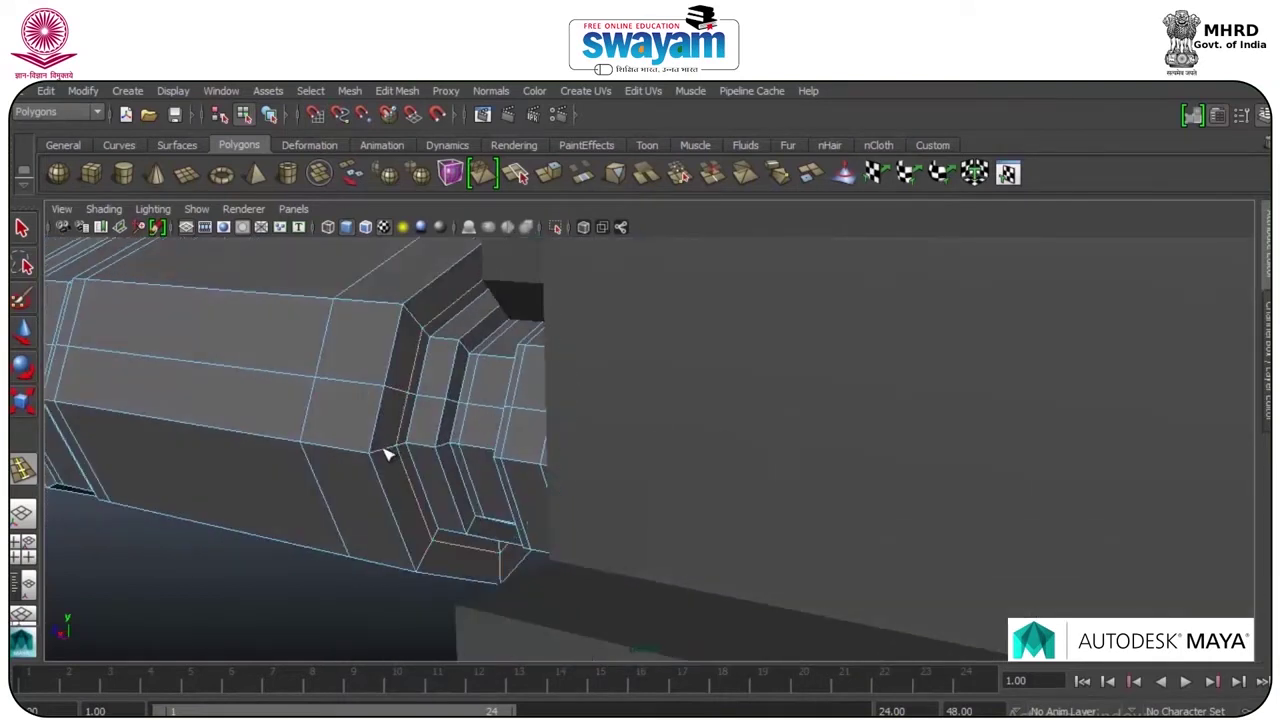
{"action": "left_click", "coordinate": [380, 455]}
{"action": "left_click", "coordinate": [363, 457]}
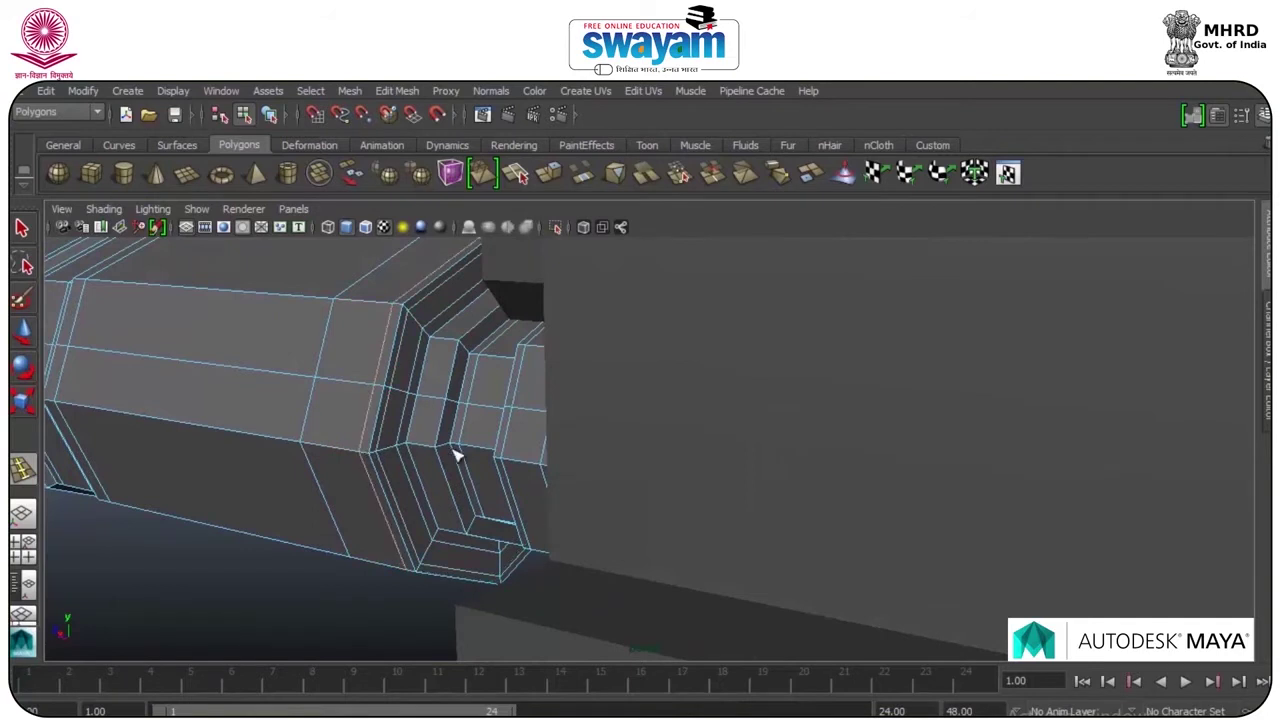
{"action": "scroll", "coordinate": [460, 452], "scroll_direction": "down", "scroll_amount": 5}
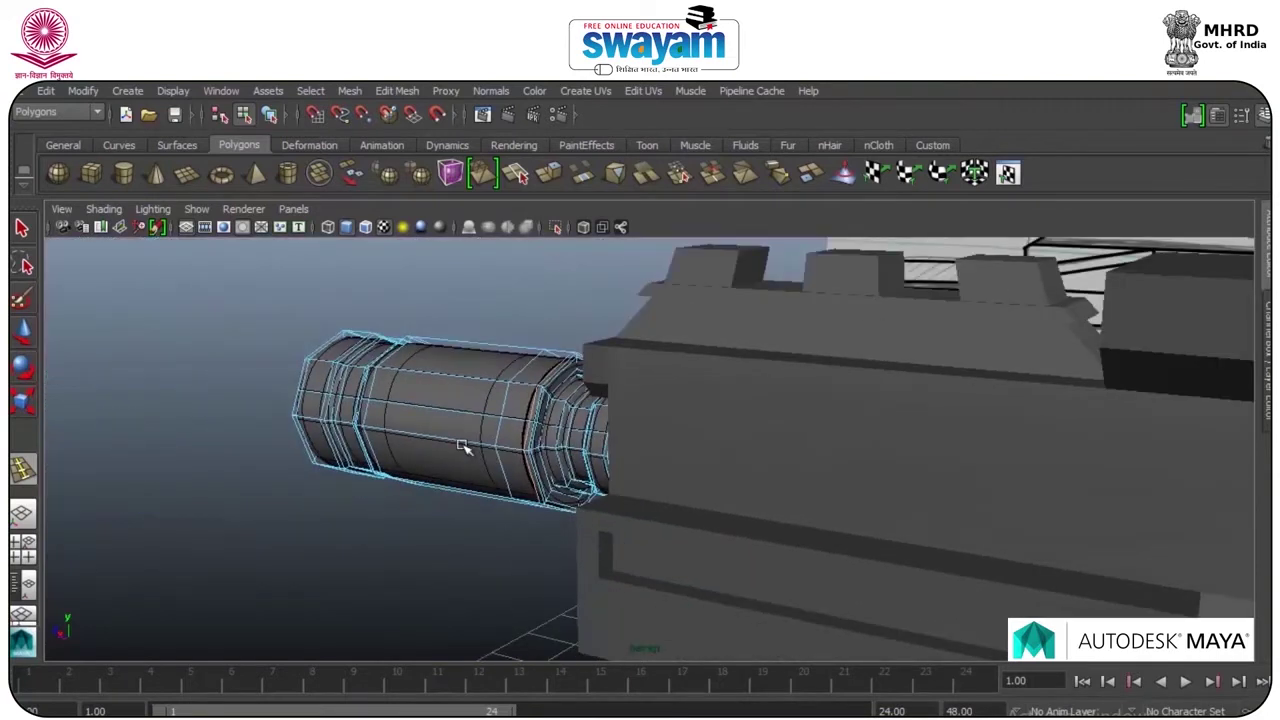
{"action": "right_click_drag", "start_coordinate": [478, 425], "coordinate": [575, 307]}
{"action": "mouse_move", "coordinate": [575, 307]}
{"action": "left_mouse_down", "text": "alt"}
{"action": "mouse_move", "coordinate": [560, 403]}
{"action": "mouse_move", "coordinate": [726, 405]}
{"action": "mouse_move", "coordinate": [768, 430]}
{"action": "left_mouse_up", "text": "alt"}
Step: Examine the gun body in smooth mesh preview around its front side recess and return it to unsmoothed display
{"action": "left_click", "coordinate": [830, 457]}
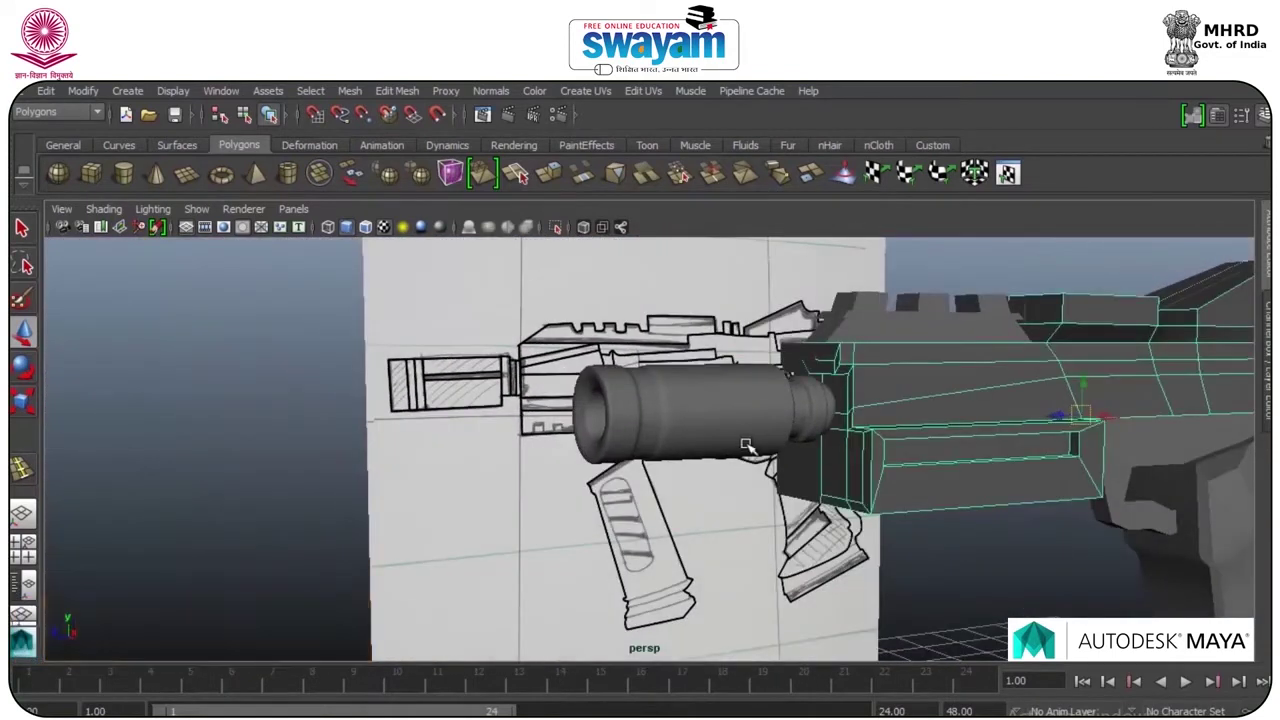
{"action": "key", "text": "3"}
{"action": "left_click", "coordinate": [876, 549]}
{"action": "left_click_drag", "start_coordinate": [940, 545], "coordinate": [905, 520], "text": "alt"}
{"action": "left_click", "coordinate": [857, 500]}
{"action": "scroll", "coordinate": [857, 500], "scroll_direction": "up", "scroll_amount": 3}
{"action": "key", "text": "1"}
{"action": "scroll", "coordinate": [905, 520], "scroll_direction": "up", "scroll_amount": 3}
Step: Insert edge loops along the inner and outer borders of the frame around the body's side recess
{"action": "left_click", "coordinate": [396, 91]}
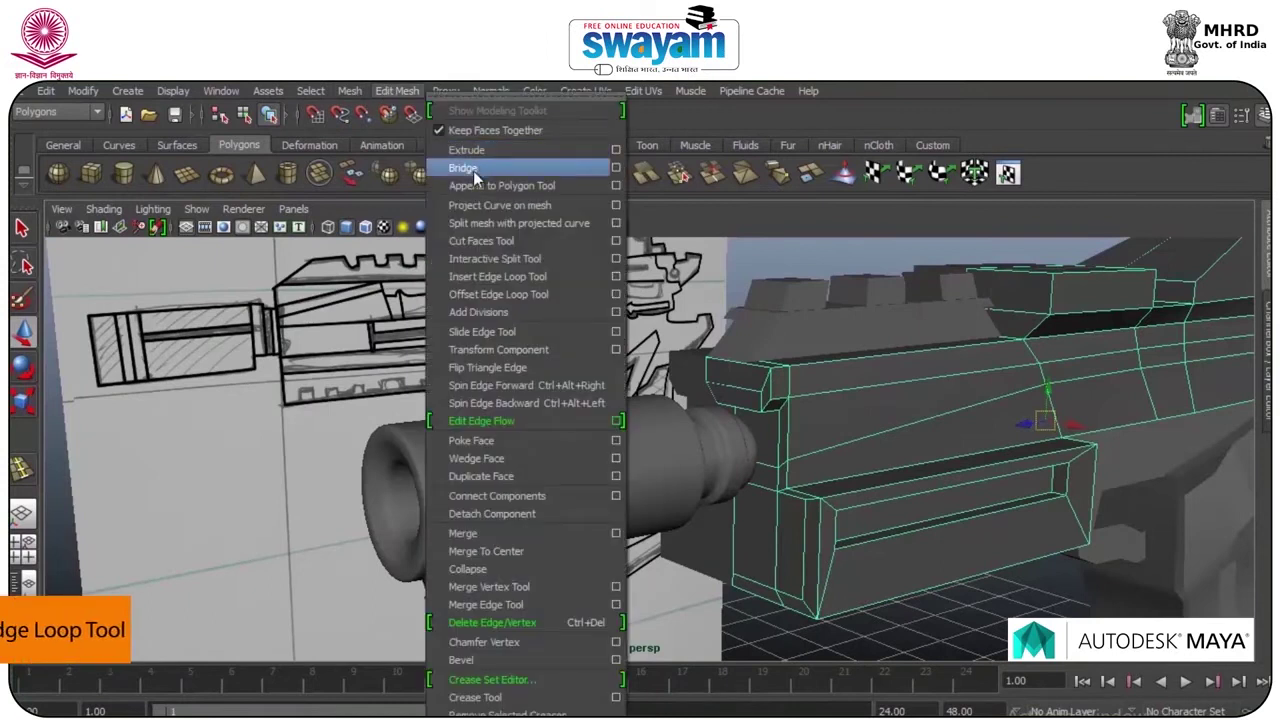
{"action": "left_click", "coordinate": [495, 277]}
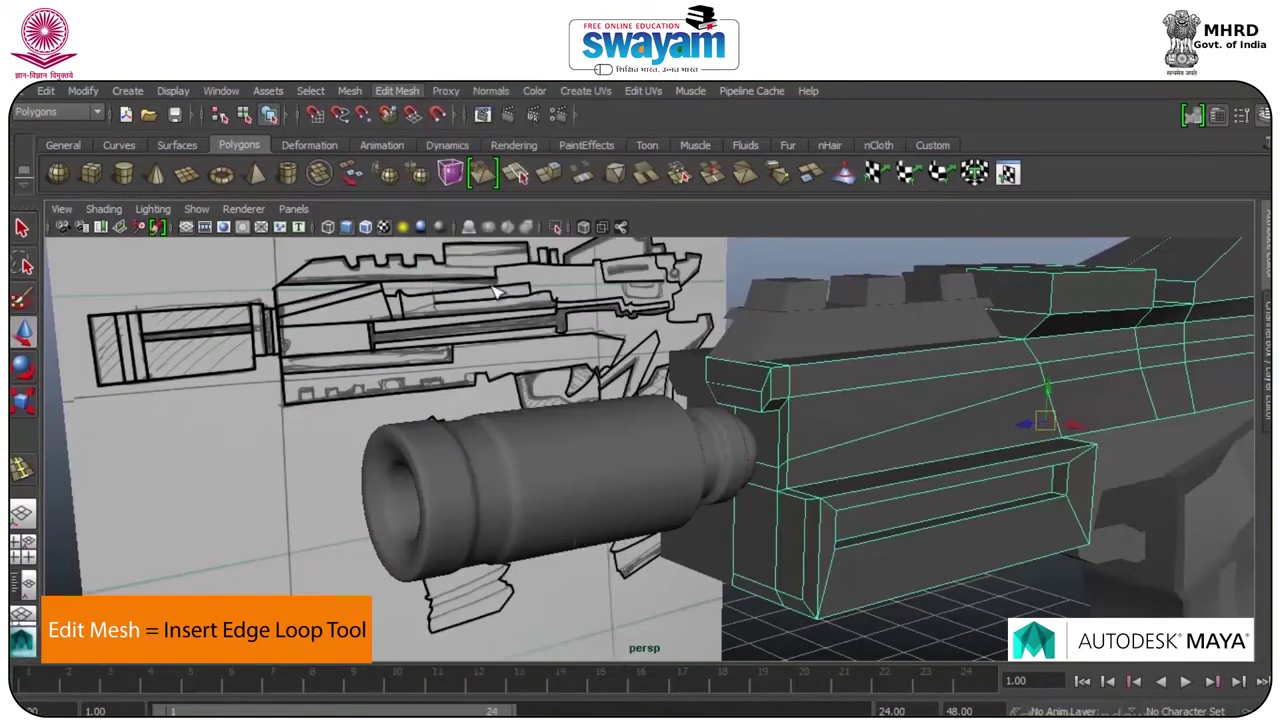
{"action": "scroll", "coordinate": [860, 518], "scroll_direction": "up", "scroll_amount": 3}
{"action": "left_click_drag", "start_coordinate": [805, 483], "coordinate": [669, 506], "text": "alt"}
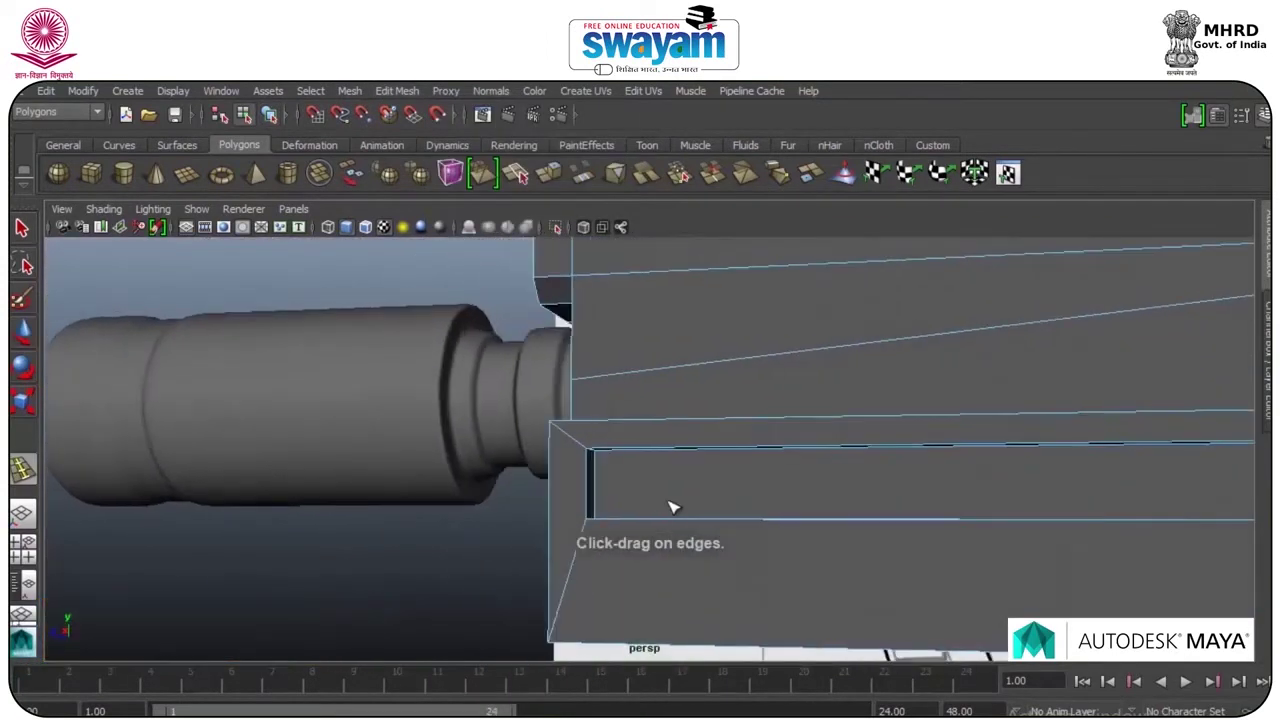
{"action": "scroll", "coordinate": [669, 506], "scroll_direction": "up", "scroll_amount": 2}
{"action": "left_click_drag", "start_coordinate": [583, 530], "coordinate": [578, 534], "text": "alt"}
{"action": "scroll", "coordinate": [575, 535], "scroll_direction": "up", "scroll_amount": 2}
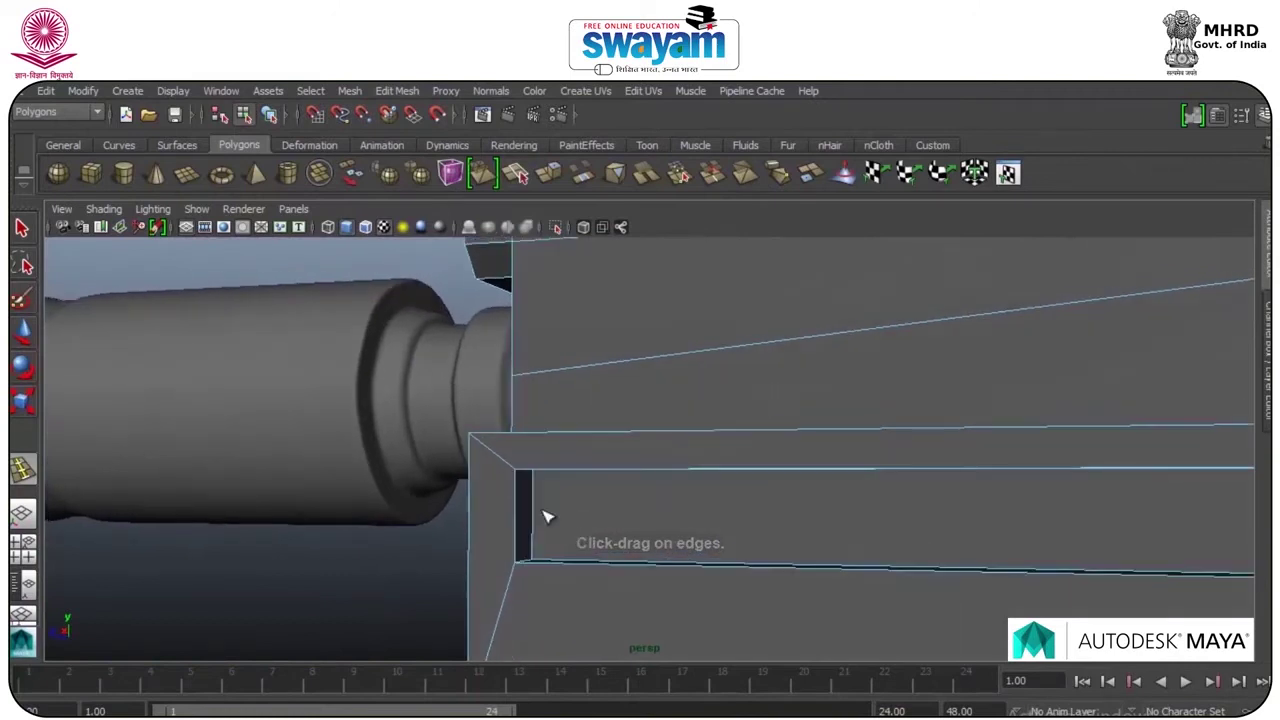
{"action": "scroll", "coordinate": [543, 517], "scroll_direction": "up", "scroll_amount": 3}
{"action": "left_click_drag", "start_coordinate": [466, 478], "coordinate": [471, 481]}
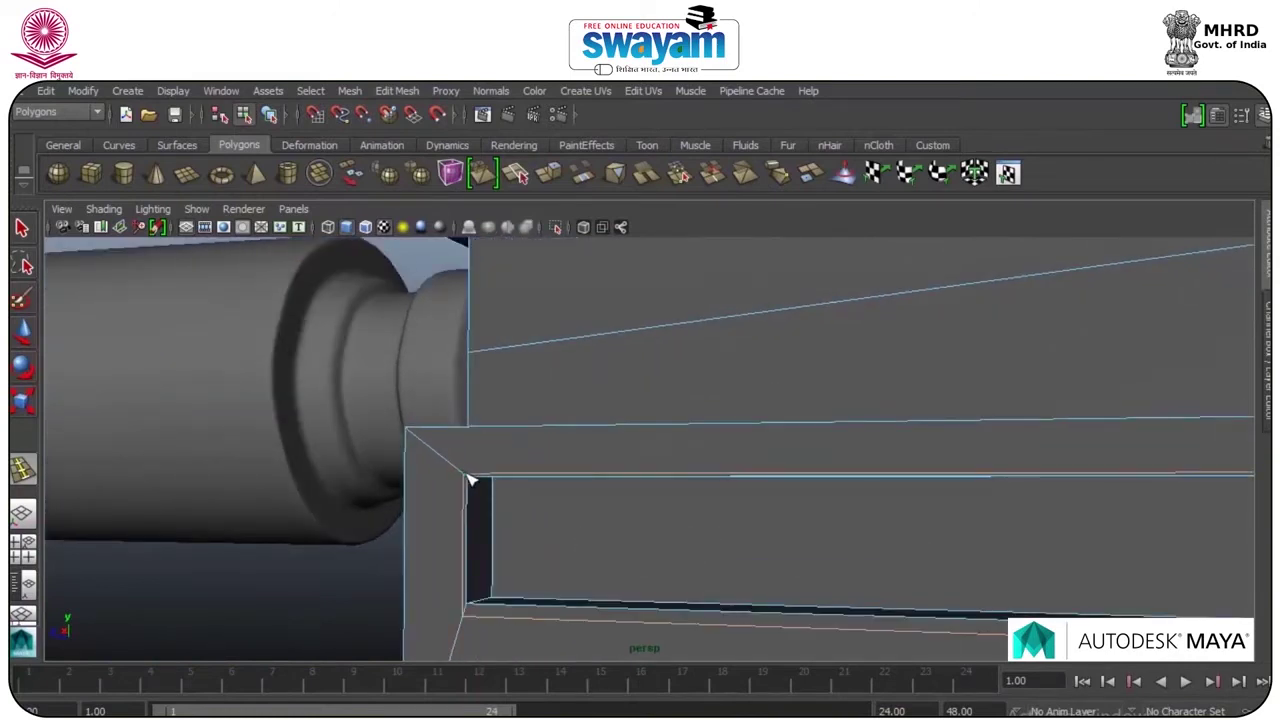
{"action": "left_click", "coordinate": [420, 440]}
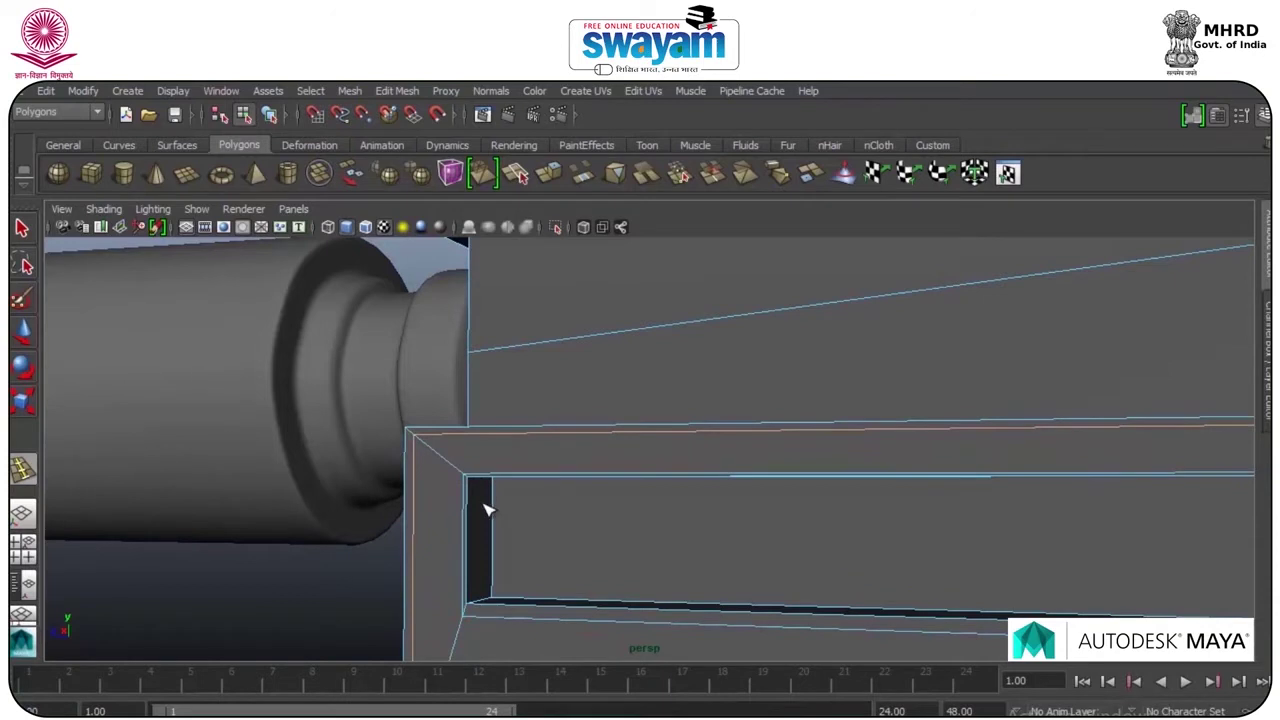
Step: Insert edge loops near the lower, upper and front edges of the recess interior
{"action": "left_click_drag", "start_coordinate": [516, 582], "coordinate": [478, 586], "text": "alt"}
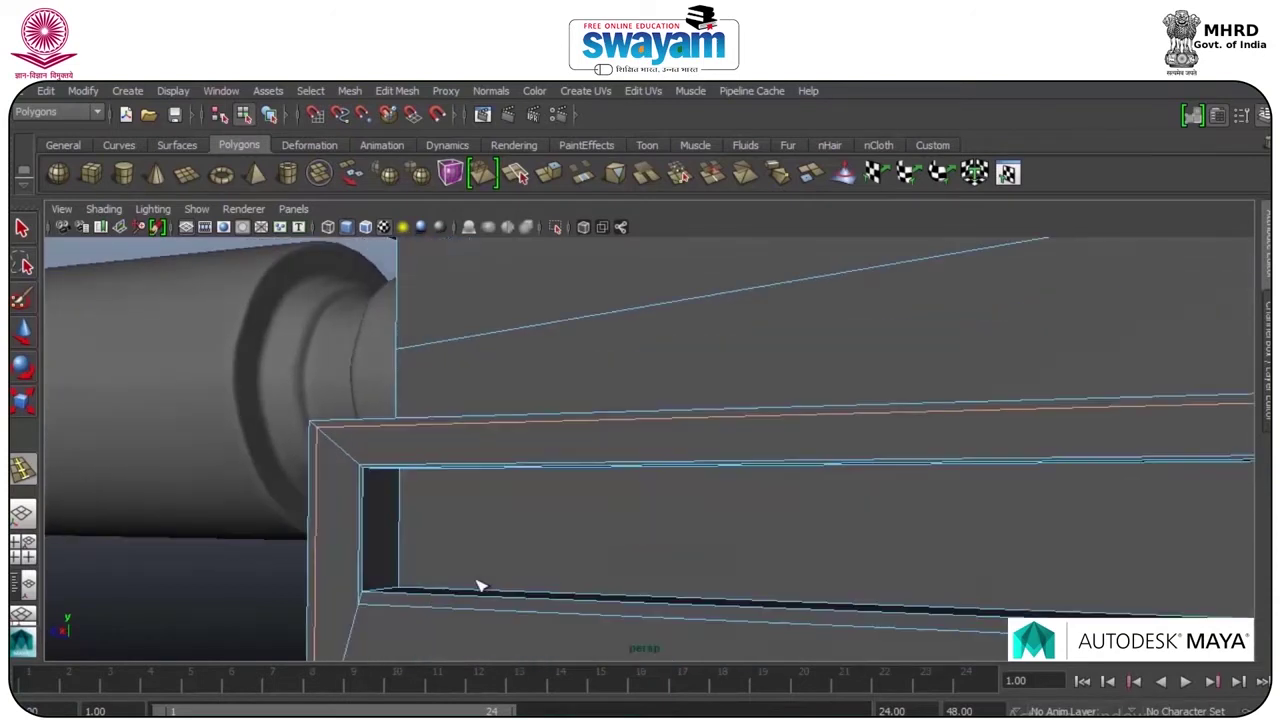
{"action": "left_click", "coordinate": [364, 590]}
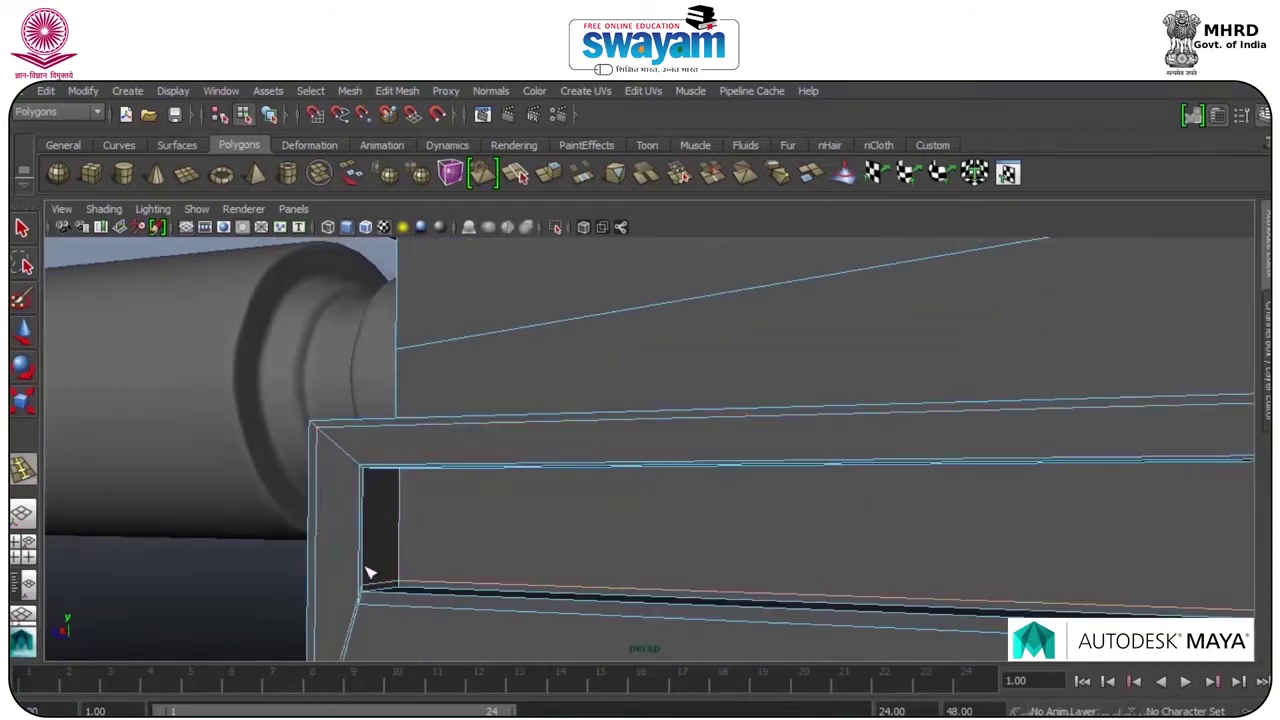
{"action": "left_click", "coordinate": [366, 474]}
{"action": "left_click", "coordinate": [378, 474]}
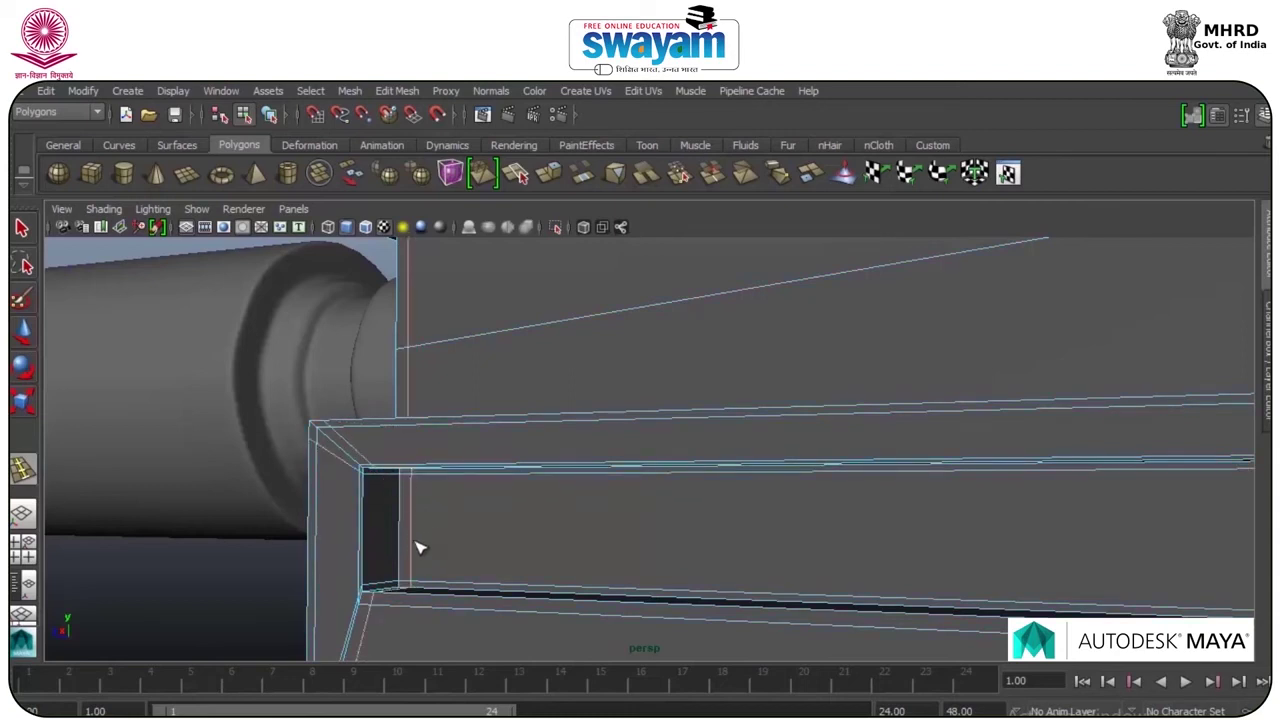
Step: Insert supporting edge loops around the overhanging block at the upper front of the body and along its side strip
{"action": "left_click_drag", "start_coordinate": [468, 573], "coordinate": [452, 632], "text": "alt"}
{"action": "middle_click_drag", "start_coordinate": [483, 597], "coordinate": [614, 439], "text": "alt"}
{"action": "left_click_drag", "start_coordinate": [614, 438], "coordinate": [614, 491], "text": "alt"}
{"action": "left_click_drag", "start_coordinate": [505, 493], "coordinate": [545, 521], "text": "alt"}
{"action": "left_click_drag", "start_coordinate": [631, 509], "coordinate": [578, 500], "text": "alt"}
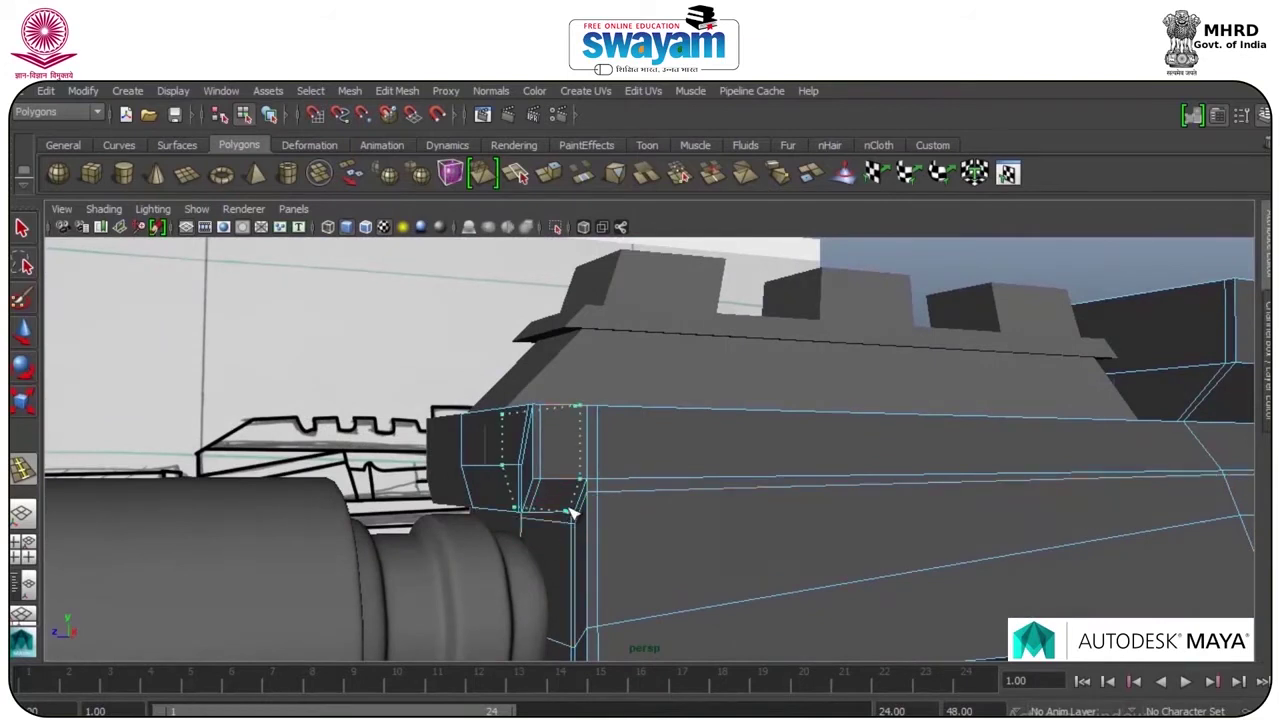
{"action": "left_click_drag", "start_coordinate": [630, 500], "coordinate": [562, 481], "text": "alt"}
{"action": "scroll", "coordinate": [645, 489], "scroll_direction": "down", "scroll_amount": 5}
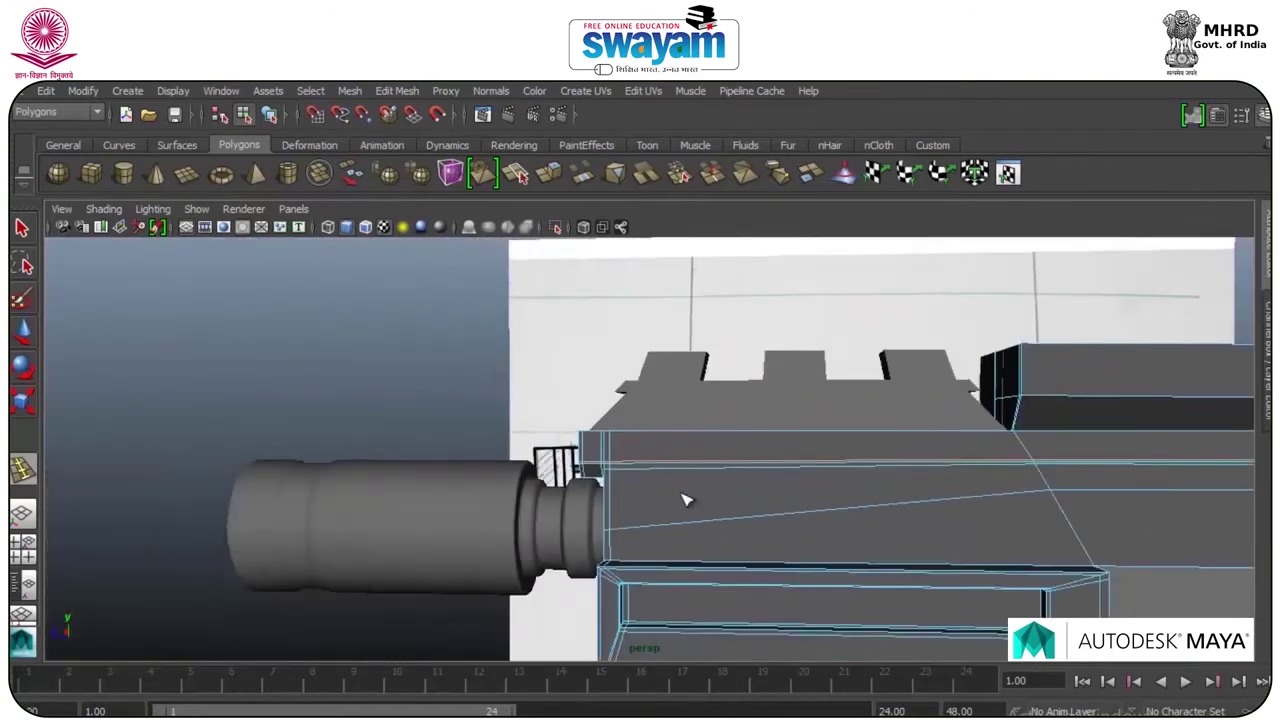
Step: Insert an edge loop down the body's front corner, close to the outer edge of the lower housing
{"action": "left_click_drag", "start_coordinate": [655, 562], "coordinate": [870, 525], "text": "alt"}
{"action": "scroll", "coordinate": [689, 589], "scroll_direction": "up", "scroll_amount": 4}
{"action": "middle_click_drag", "start_coordinate": [736, 556], "coordinate": [657, 477], "text": "alt"}
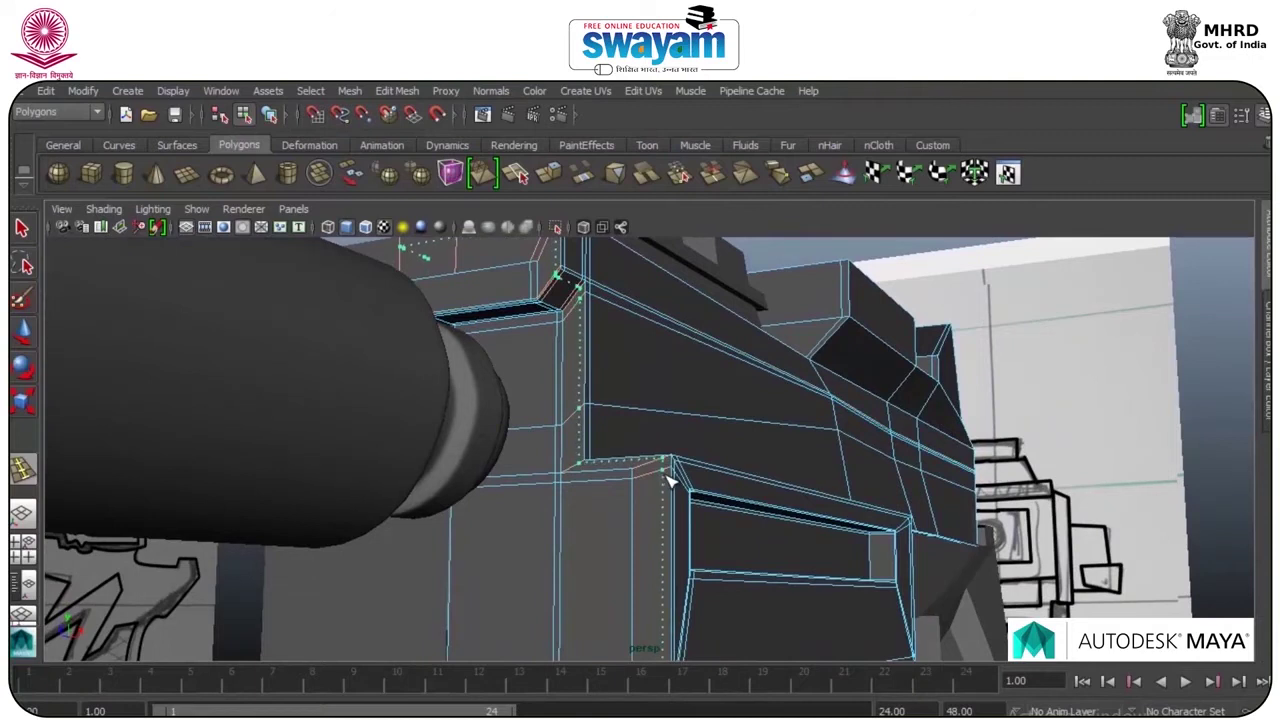
Step: Insert an edge loop just inside the opening of the side recess to sharpen its inner walls
{"action": "left_click_drag", "start_coordinate": [637, 484], "coordinate": [300, 510], "text": "alt"}
{"action": "scroll", "coordinate": [520, 537], "scroll_direction": "up", "scroll_amount": 3}
{"action": "middle_click_drag", "start_coordinate": [568, 480], "coordinate": [548, 427], "text": "alt"}
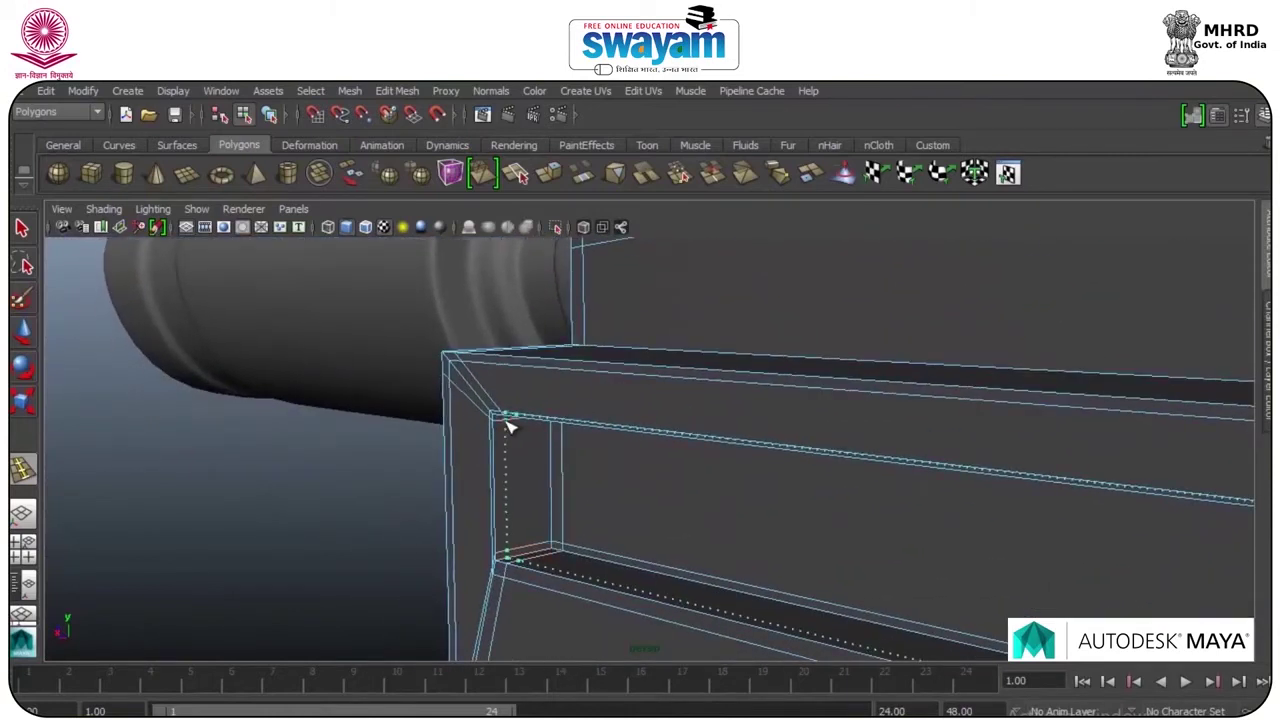
{"action": "left_click_drag", "start_coordinate": [503, 421], "coordinate": [504, 425]}
{"action": "scroll", "coordinate": [506, 434], "scroll_direction": "down", "scroll_amount": 3}
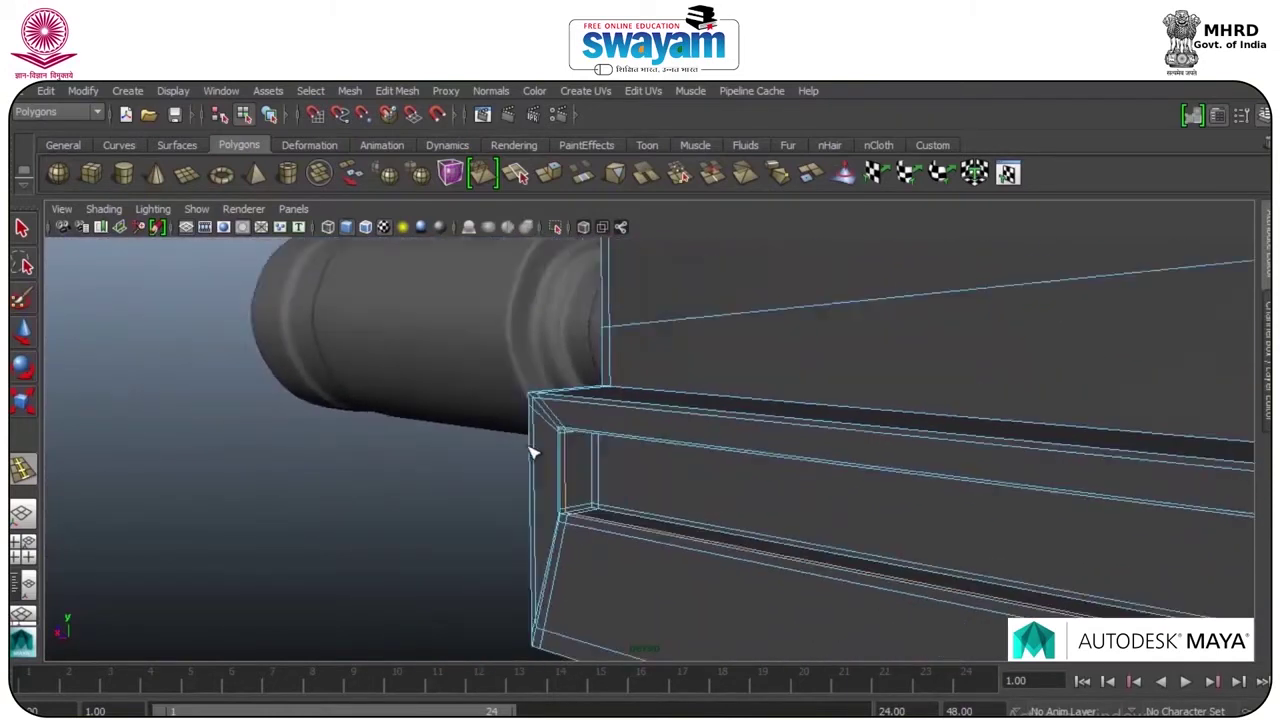
{"action": "scroll", "coordinate": [598, 520], "scroll_direction": "up", "scroll_amount": 3}
{"action": "scroll", "coordinate": [610, 555], "scroll_direction": "up", "scroll_amount": 3}
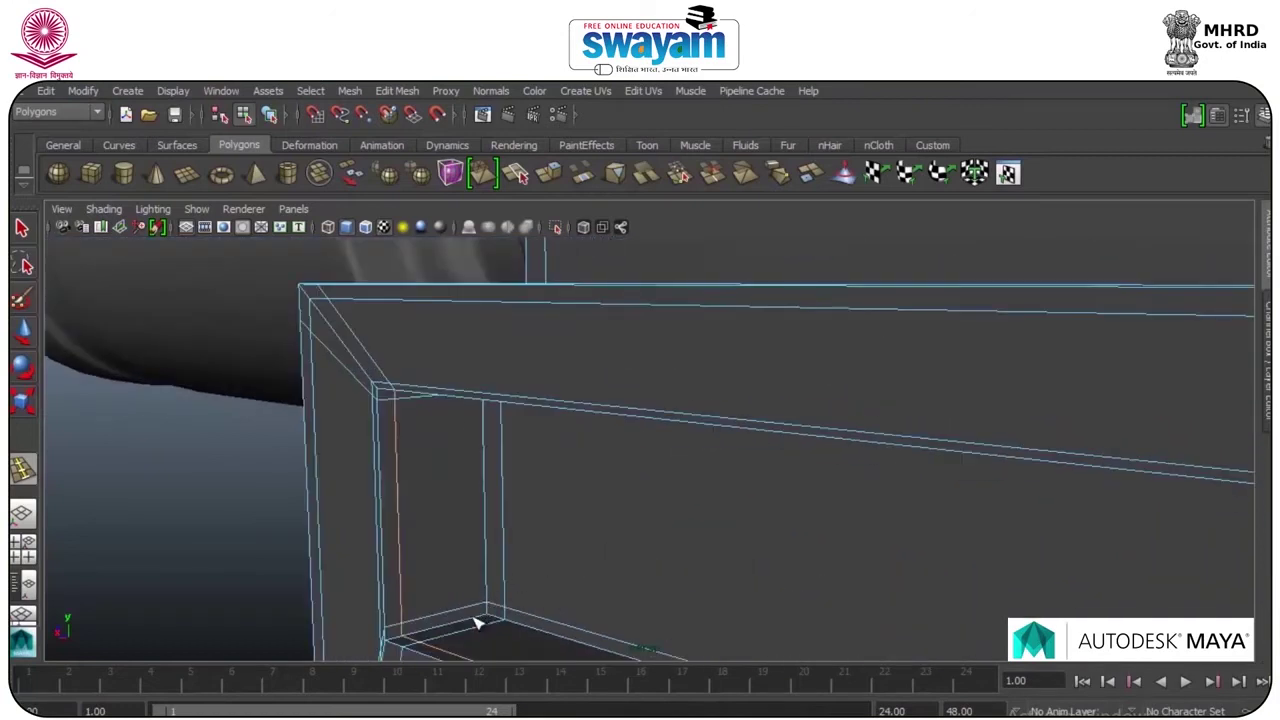
Step: Insert edge loops around the lower front corner of the housing and display the body in smooth mesh preview
{"action": "left_click_drag", "start_coordinate": [478, 623], "coordinate": [762, 488], "text": "alt"}
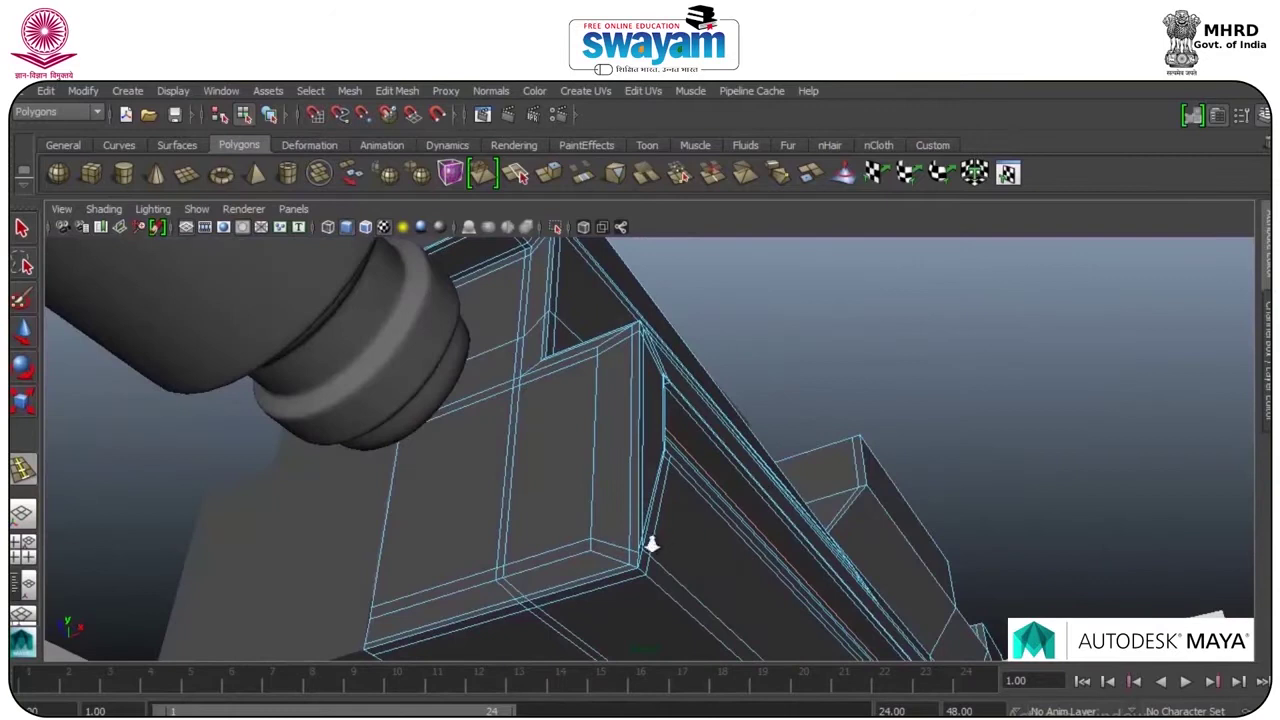
{"action": "left_click_drag", "start_coordinate": [651, 545], "coordinate": [643, 491], "text": "alt"}
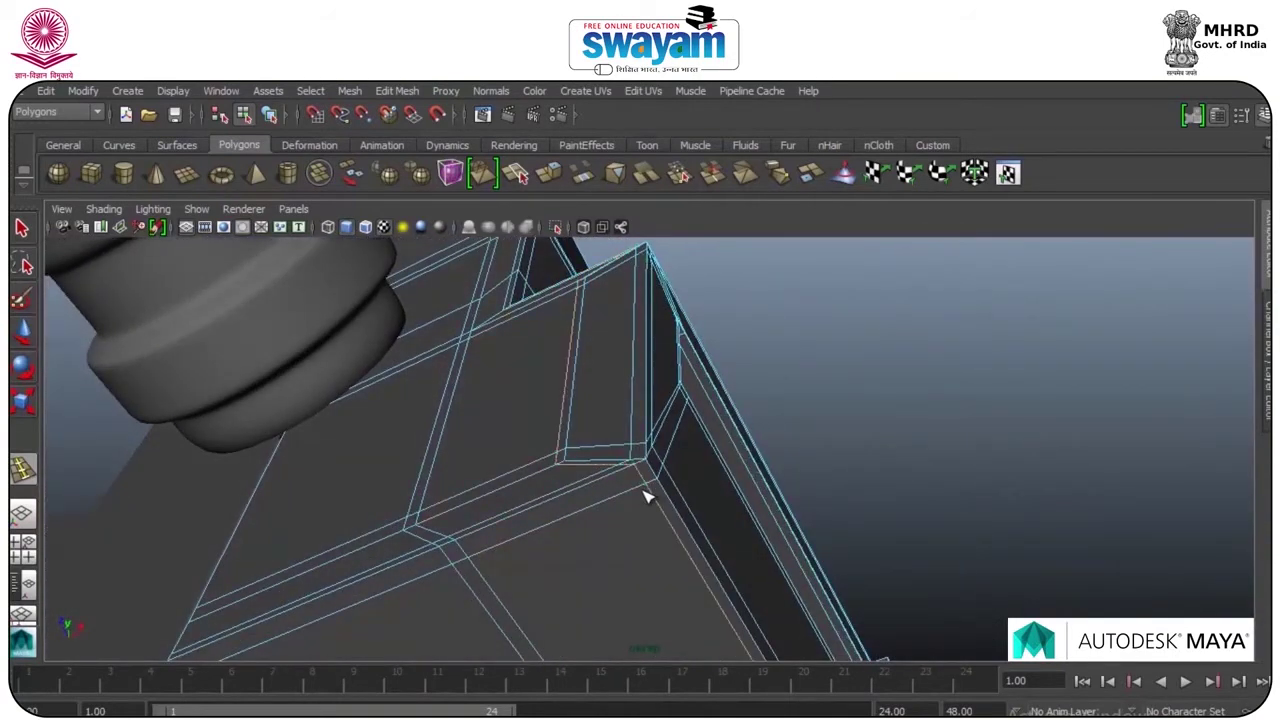
{"action": "key", "text": "w"}
{"action": "right_click_drag", "start_coordinate": [606, 348], "coordinate": [720, 329]}
{"action": "left_click", "coordinate": [789, 318]}
{"action": "left_click", "coordinate": [652, 381]}
{"action": "key", "text": "3"}
{"action": "left_click", "coordinate": [807, 342]}
{"action": "scroll", "coordinate": [806, 344], "scroll_direction": "down", "scroll_amount": 4}
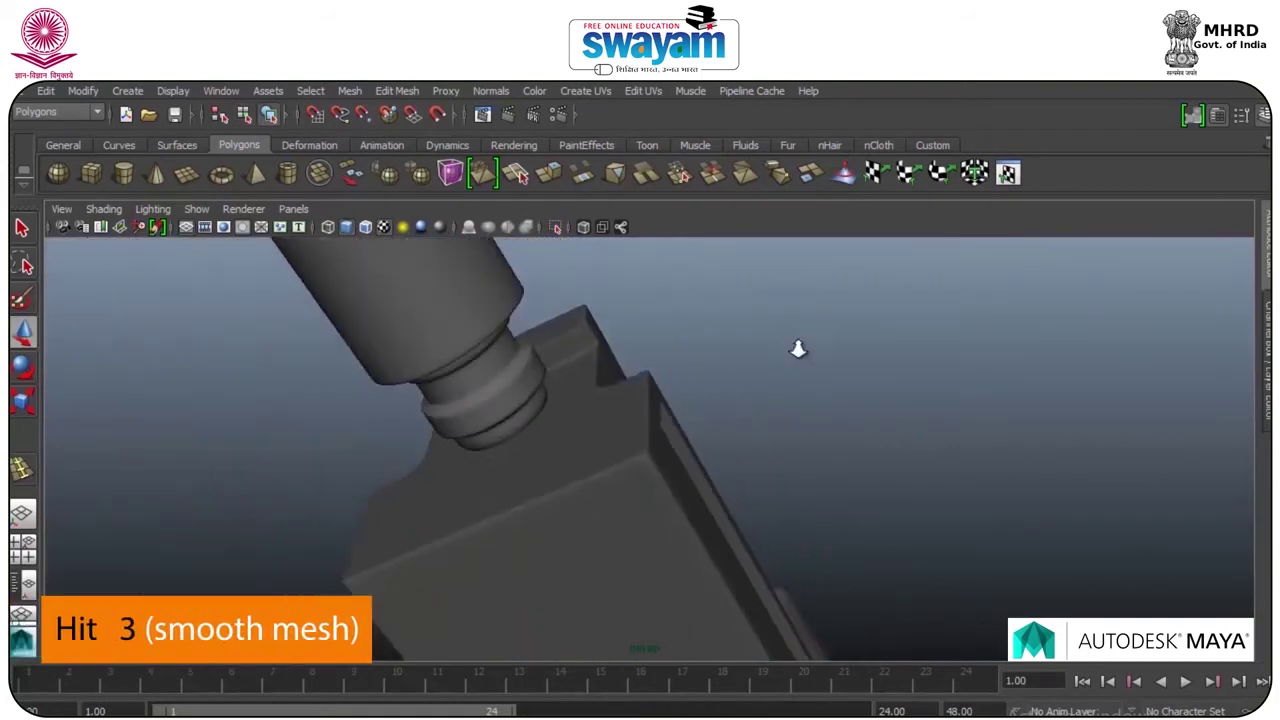
Step: Move the vertices along the body half's centre seam sideways, checking the seam in smooth mesh preview
{"action": "left_click_drag", "start_coordinate": [814, 426], "coordinate": [503, 354], "text": "alt"}
{"action": "left_click", "coordinate": [561, 338]}
{"action": "right_click_drag", "start_coordinate": [508, 351], "coordinate": [458, 348]}
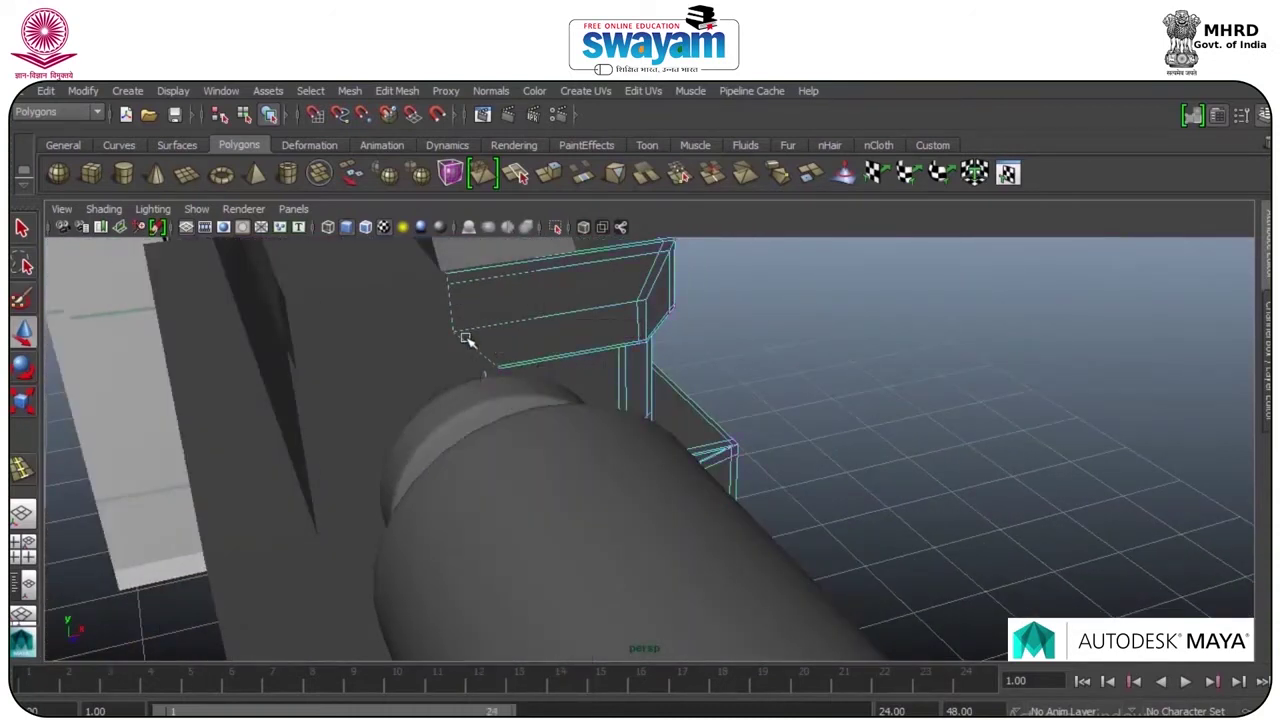
{"action": "left_click_drag", "start_coordinate": [470, 354], "coordinate": [470, 354]}
{"action": "left_click_drag", "start_coordinate": [472, 367], "coordinate": [510, 440], "text": "alt"}
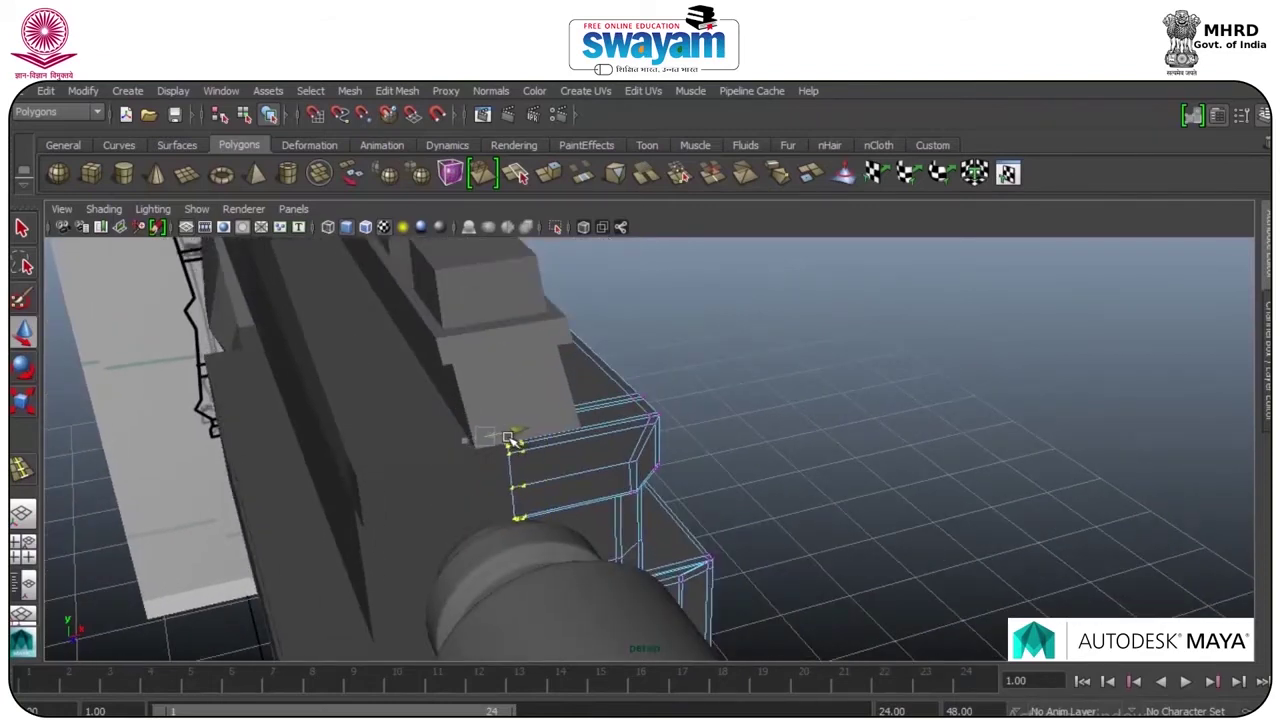
{"action": "key", "text": "3"}
{"action": "left_click_drag", "start_coordinate": [700, 445], "coordinate": [522, 424], "text": "alt"}
{"action": "key", "text": "1"}
{"action": "left_click_drag", "start_coordinate": [677, 437], "coordinate": [561, 594], "text": "alt"}
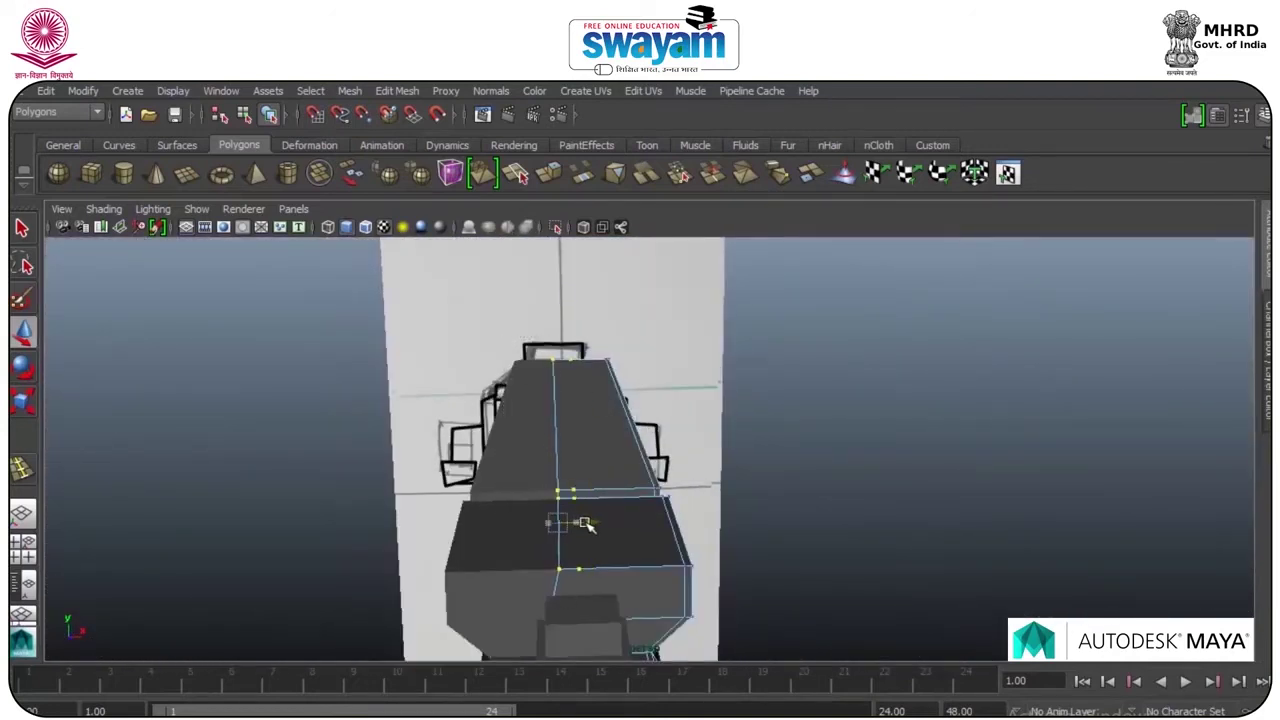
{"action": "left_click_drag", "start_coordinate": [587, 525], "coordinate": [528, 485], "text": "alt"}
{"action": "left_click", "coordinate": [546, 489]}
Step: Insert an edge loop alongside the centre seam over the top of the body and the rear raised block
{"action": "scroll", "coordinate": [549, 483], "scroll_direction": "up", "scroll_amount": 3}
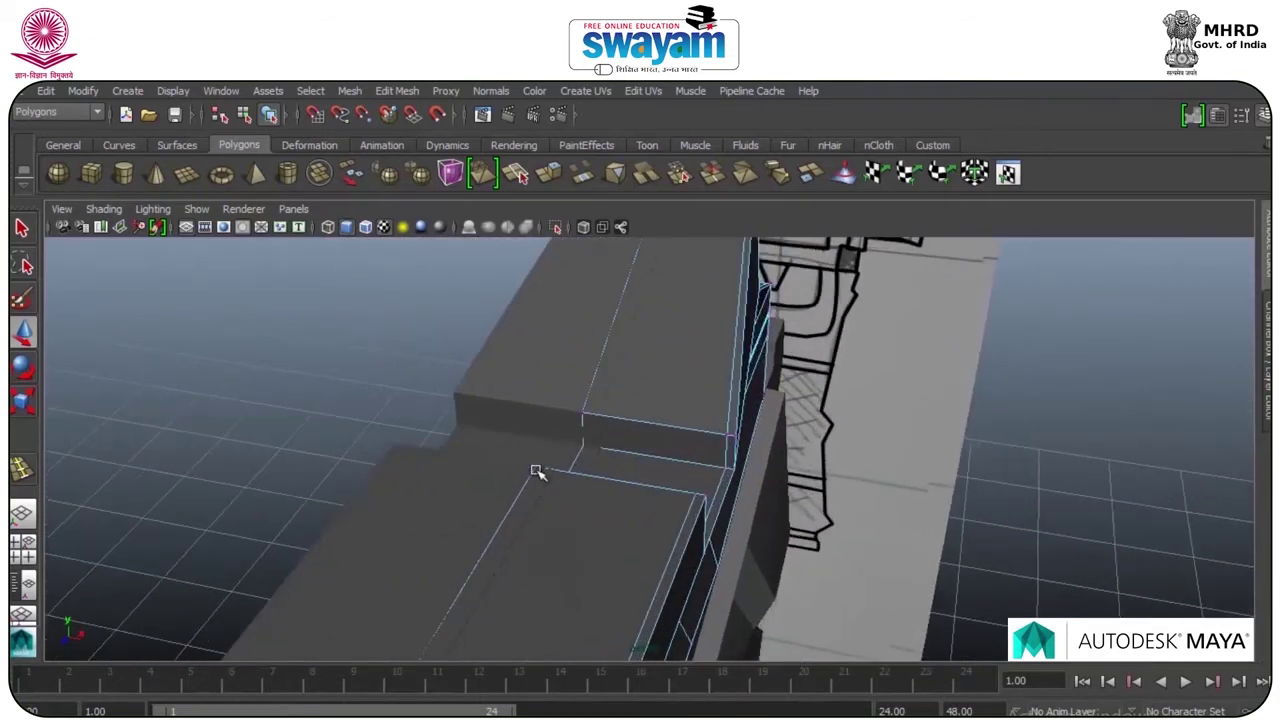
{"action": "left_click", "coordinate": [412, 93]}
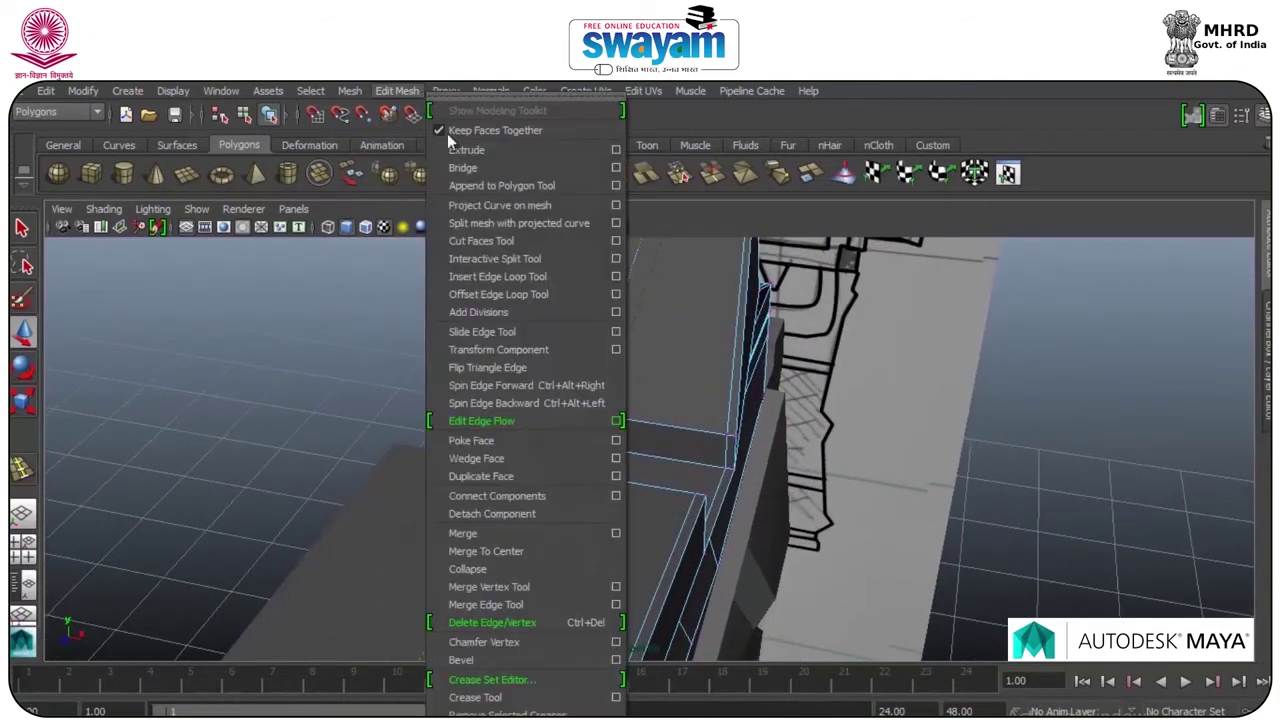
{"action": "left_click", "coordinate": [518, 276]}
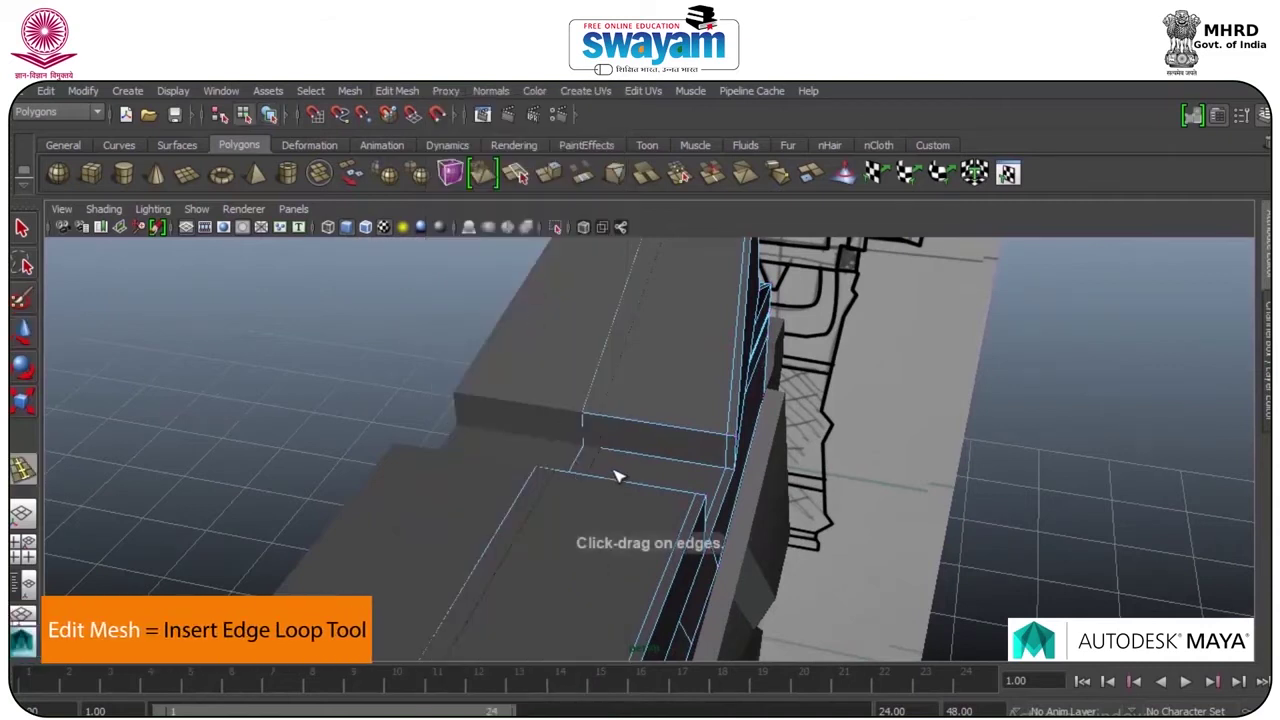
{"action": "left_click_drag", "start_coordinate": [622, 428], "coordinate": [593, 418]}
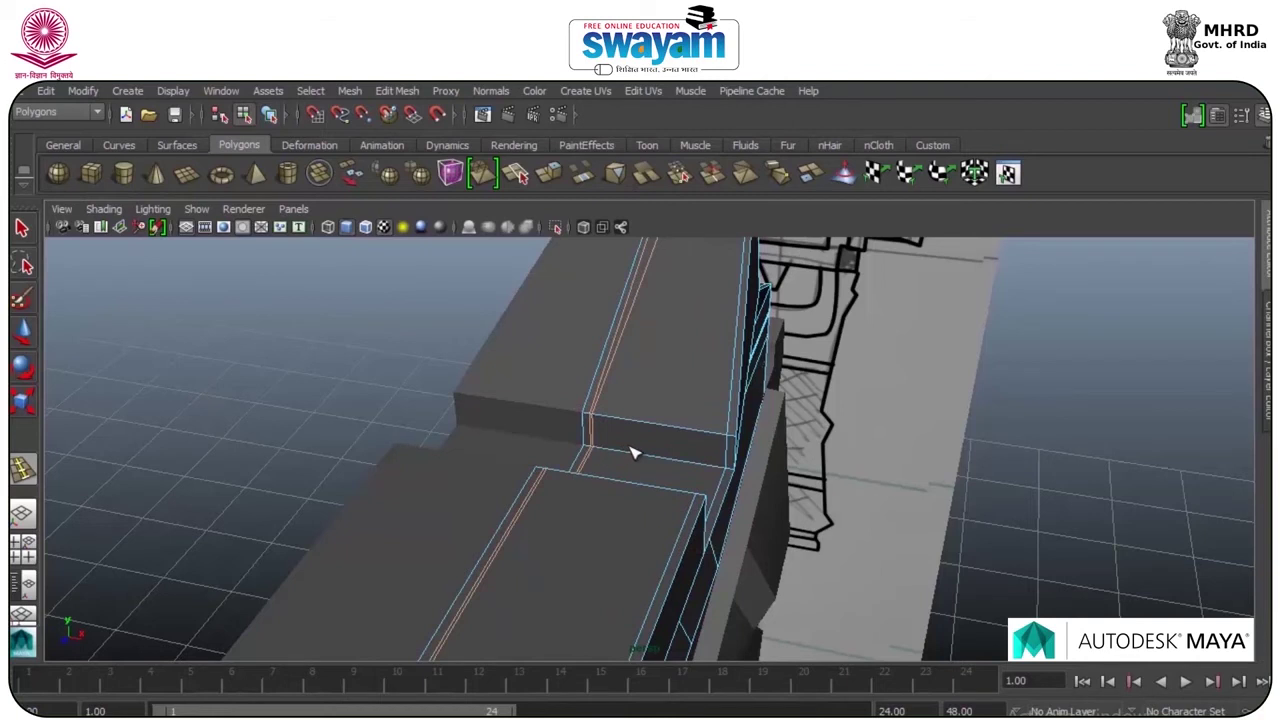
{"action": "left_click_drag", "start_coordinate": [712, 436], "coordinate": [652, 471], "text": "alt"}
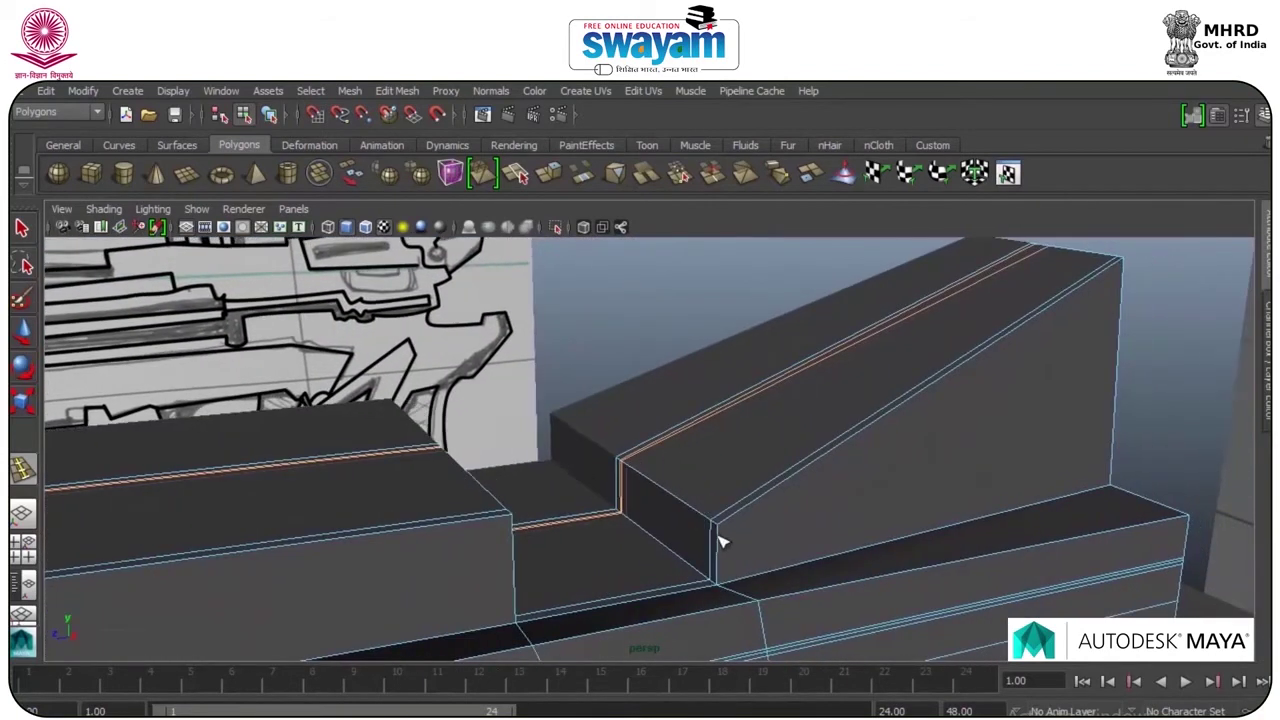